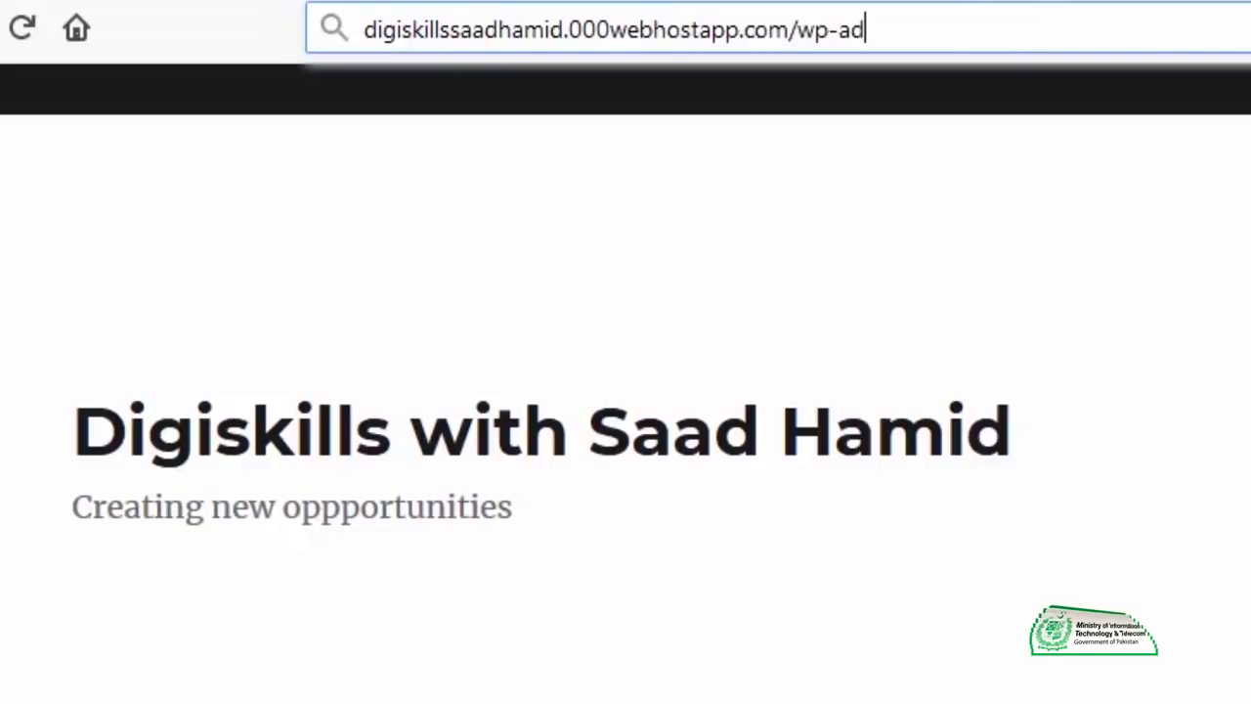
Start a new post titled 'This is a test post' with 'Hello world' in the body, then open Add Media
key("Return")
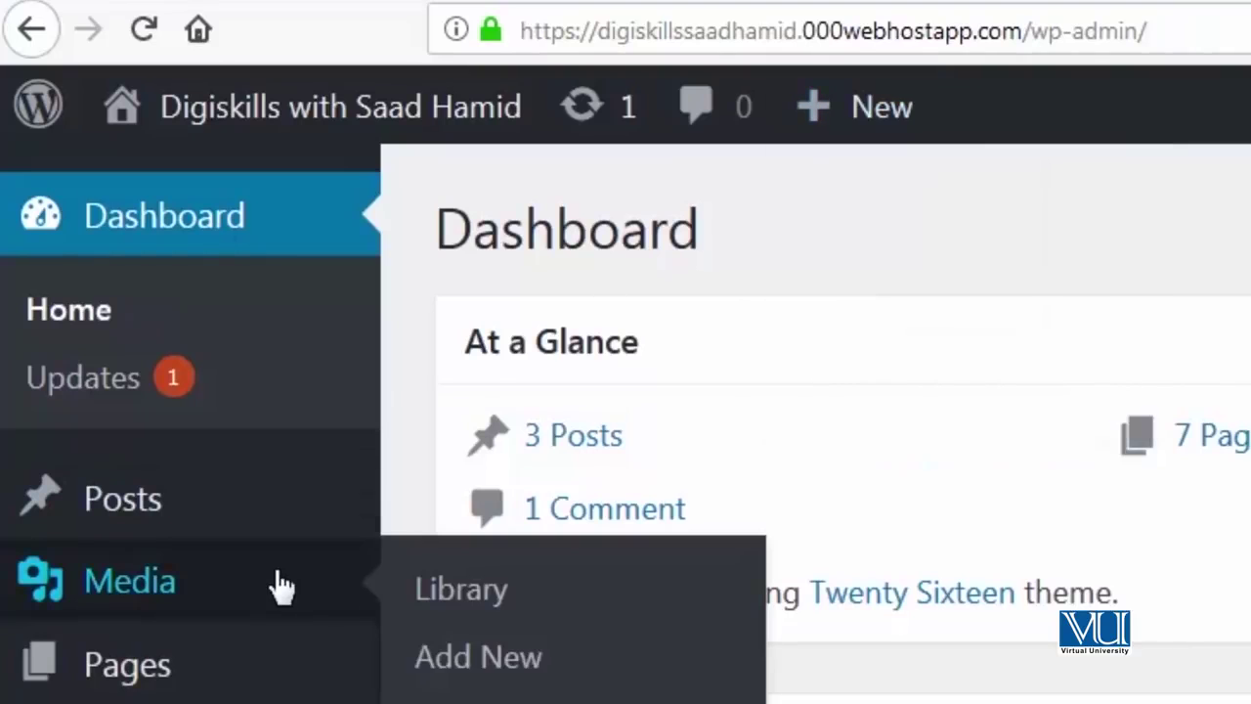
mouse_move(863, 106)
left_click(856, 209)
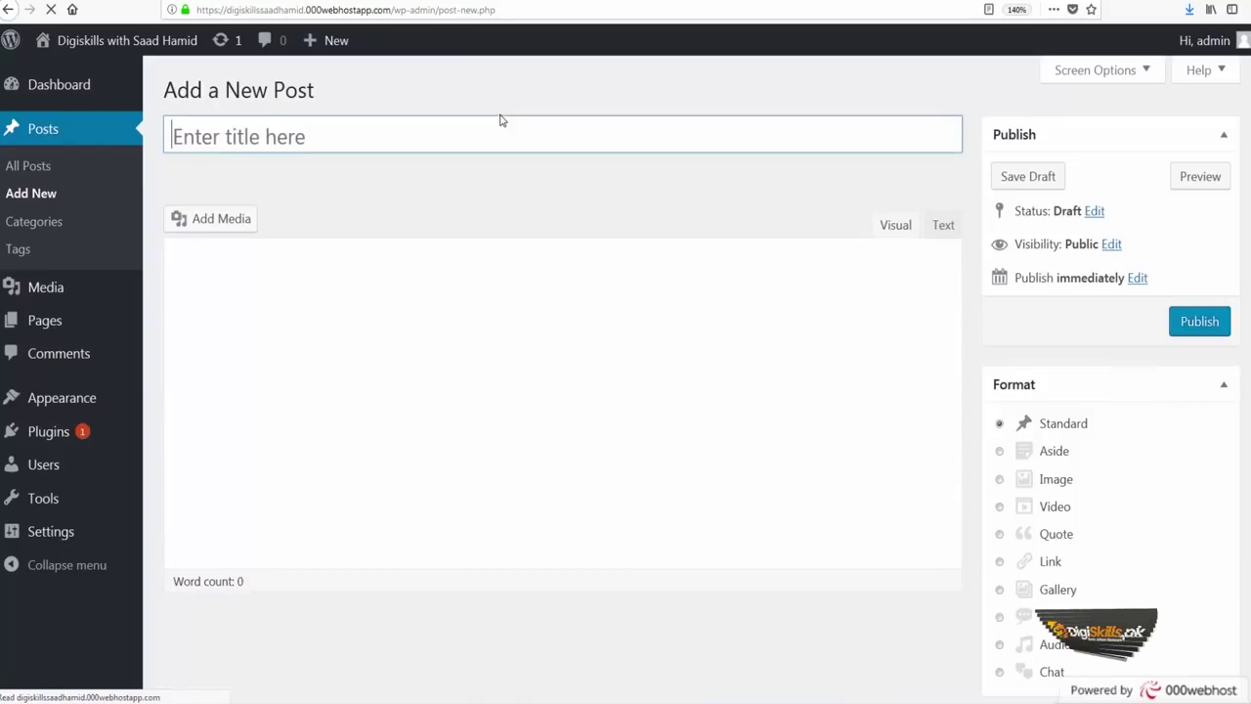
left_click(324, 146)
type("This is a test post")
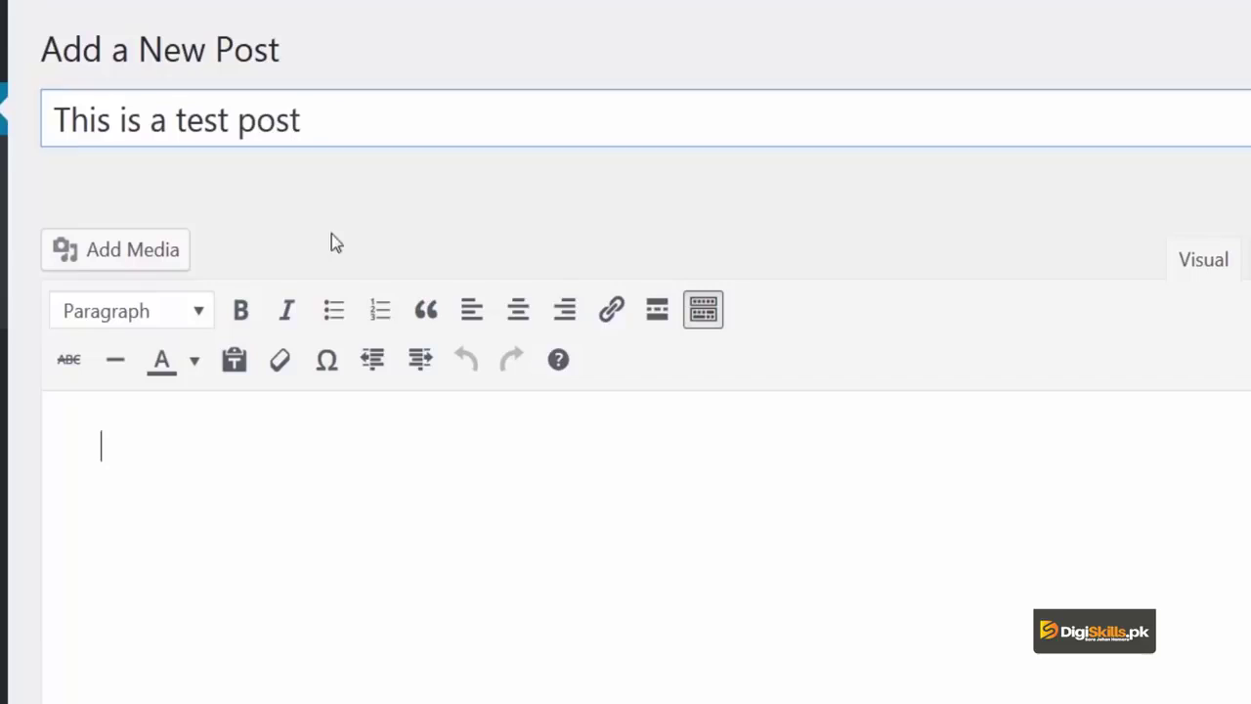
type("Hello world")
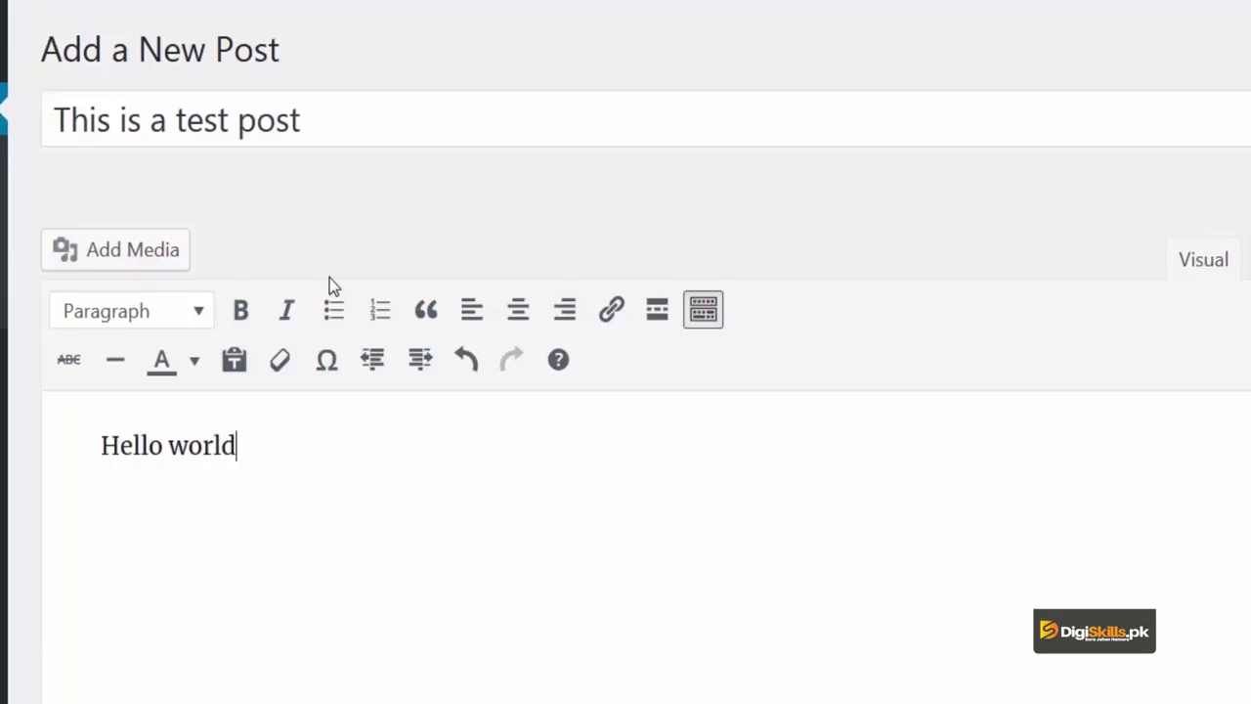
key("Return")
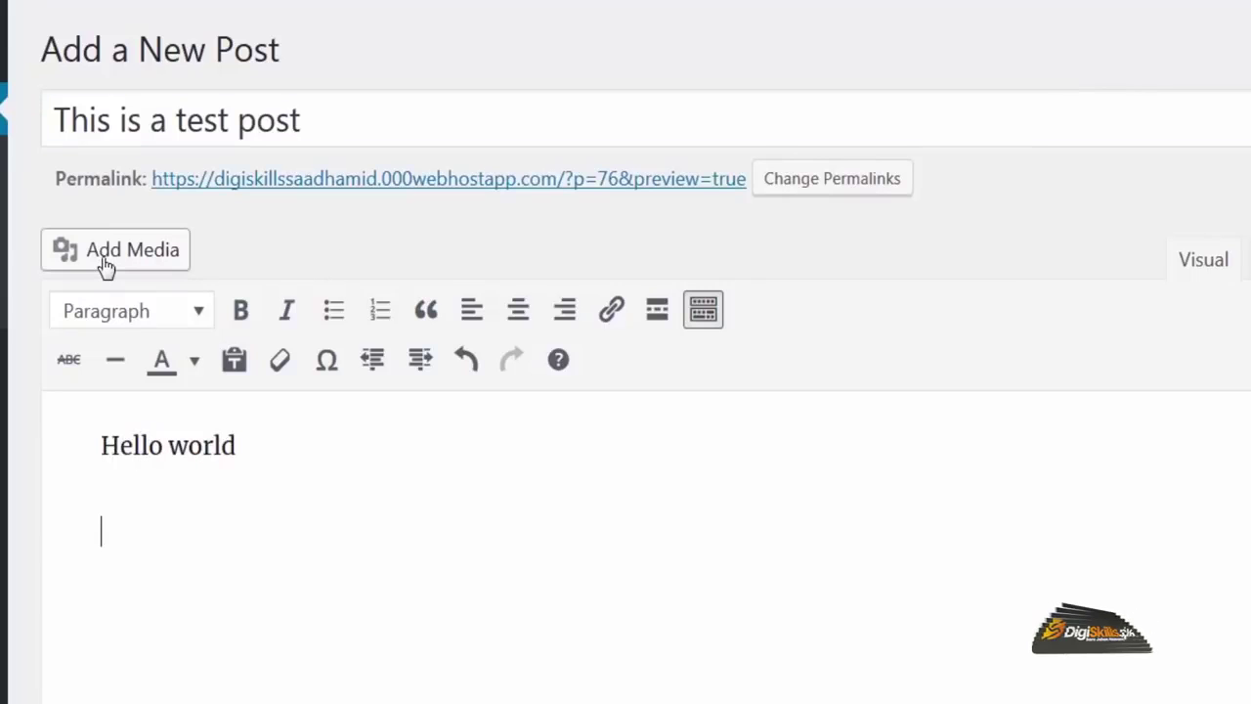
left_click(115, 251)
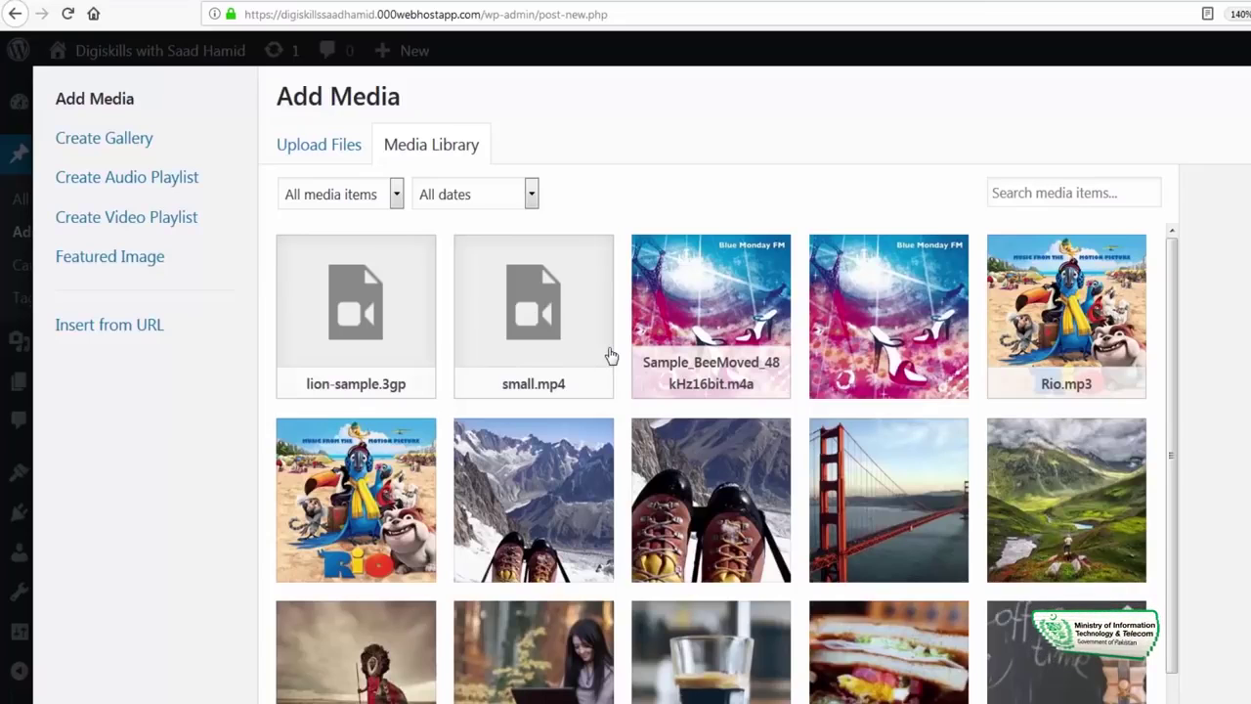
Embed Sample_BeeMoved_48kHz16bit.m4a as an audio player, save the draft and preview it in a new tab
left_click(691, 338)
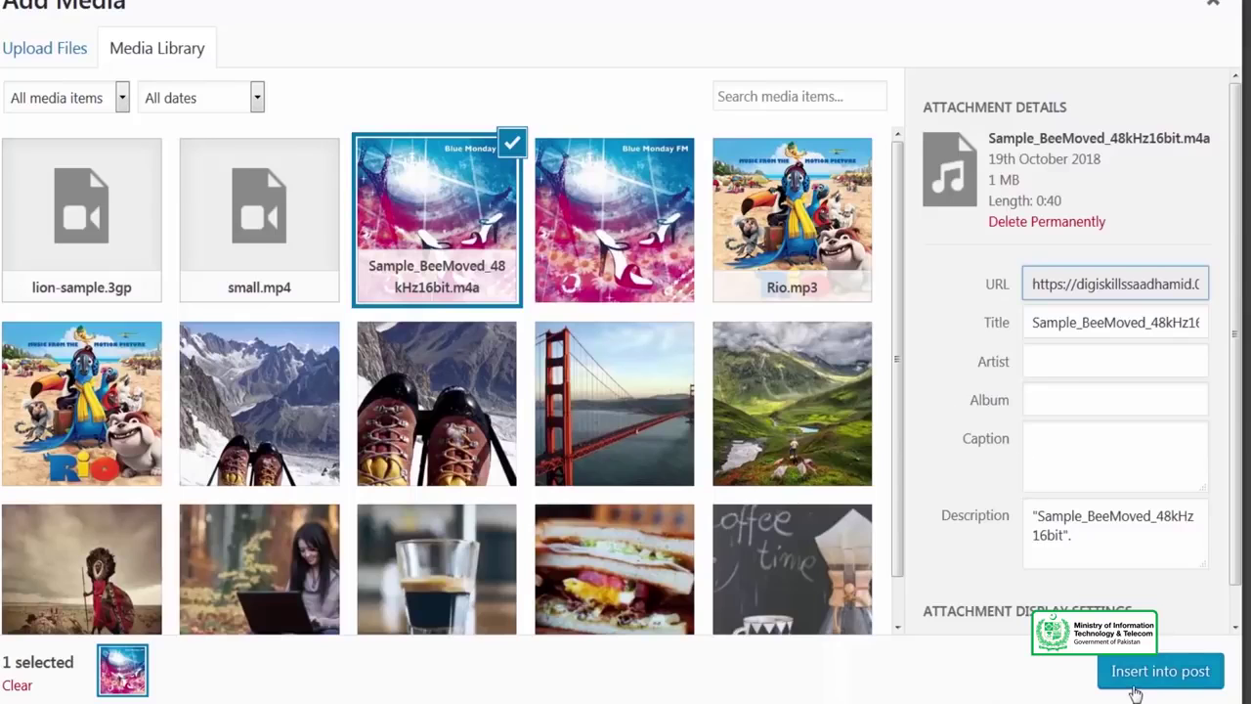
left_click(1136, 691)
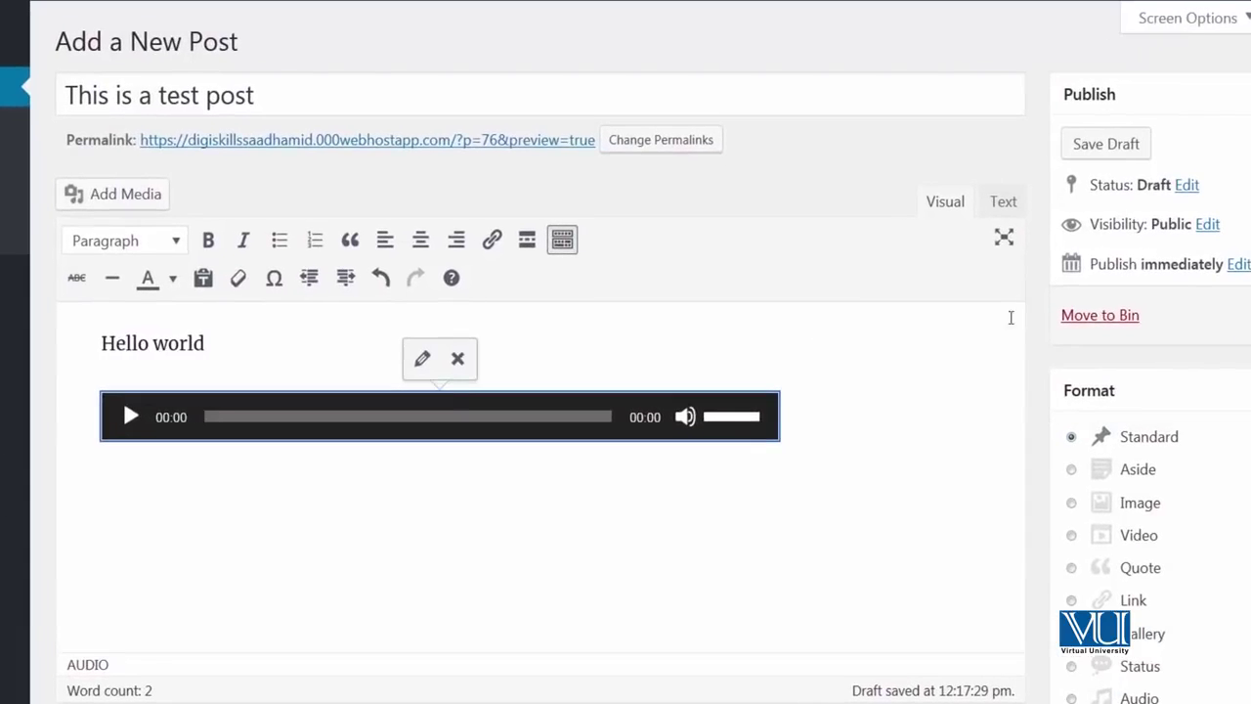
left_click(1096, 137)
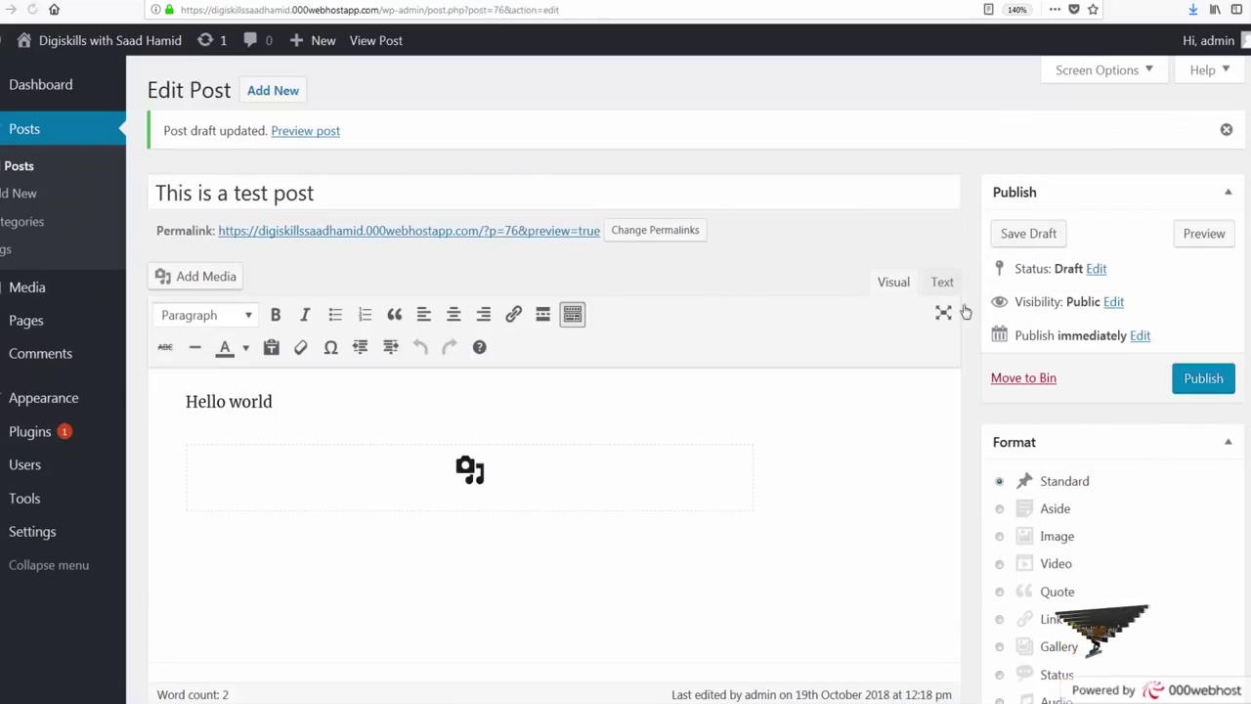
right_click(584, 243)
left_click(646, 250)
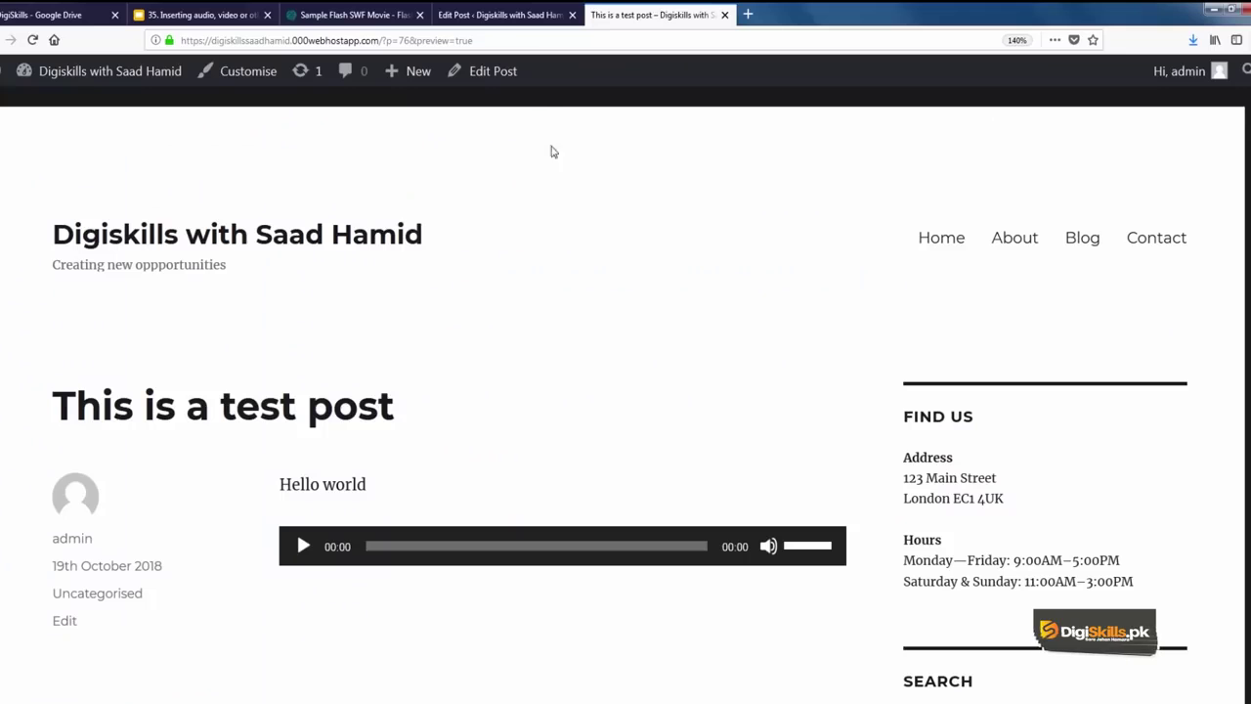
left_click(512, 11)
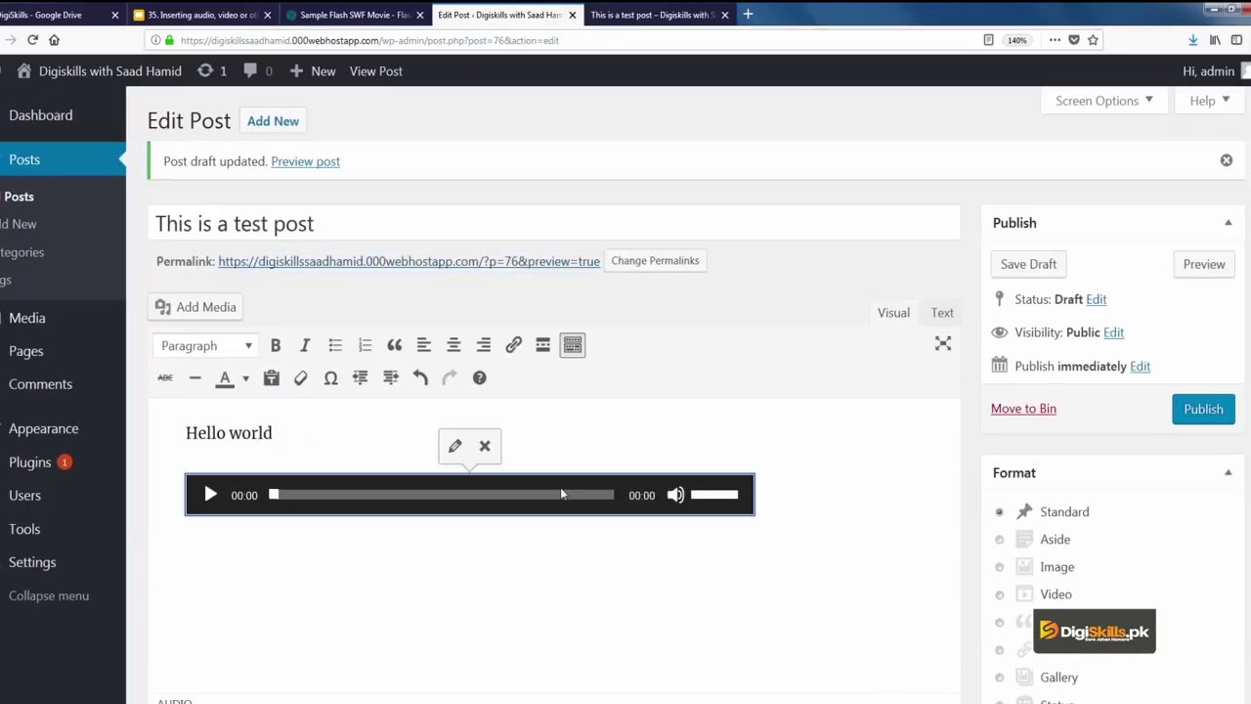
Remove the embedded audio player, leaving only 'Hello world', and reopen Add Media
left_click(455, 446)
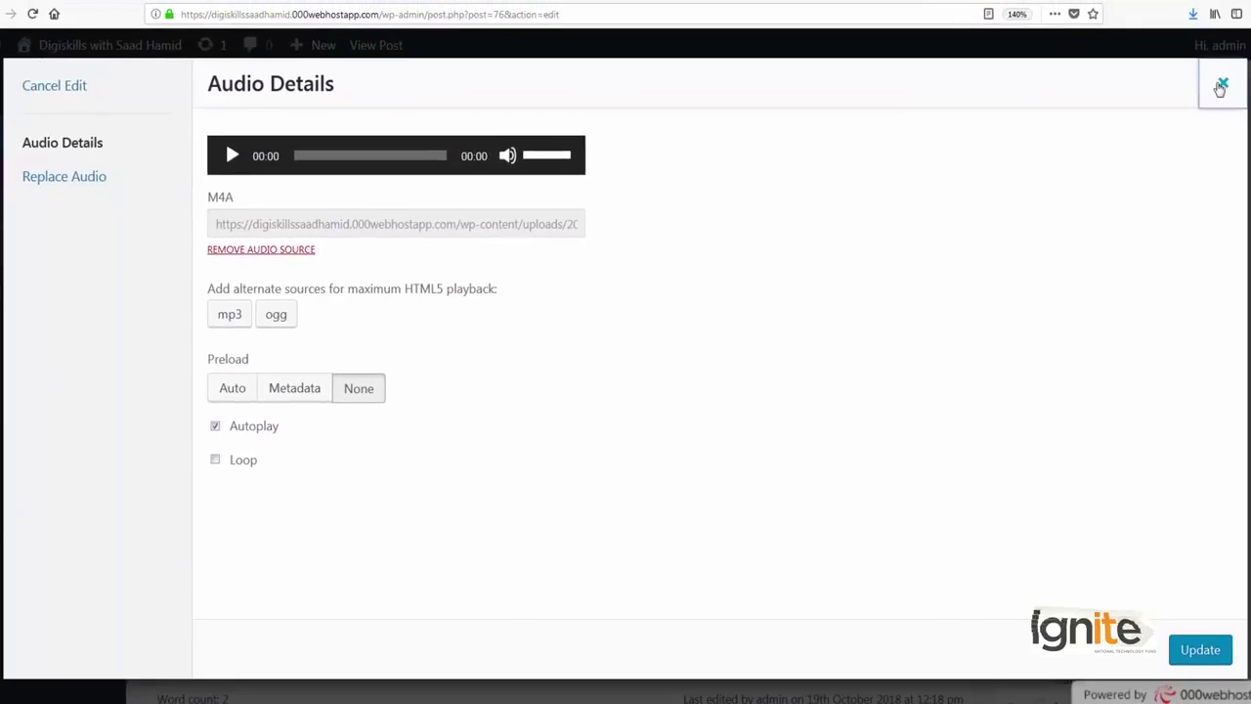
left_click(1221, 86)
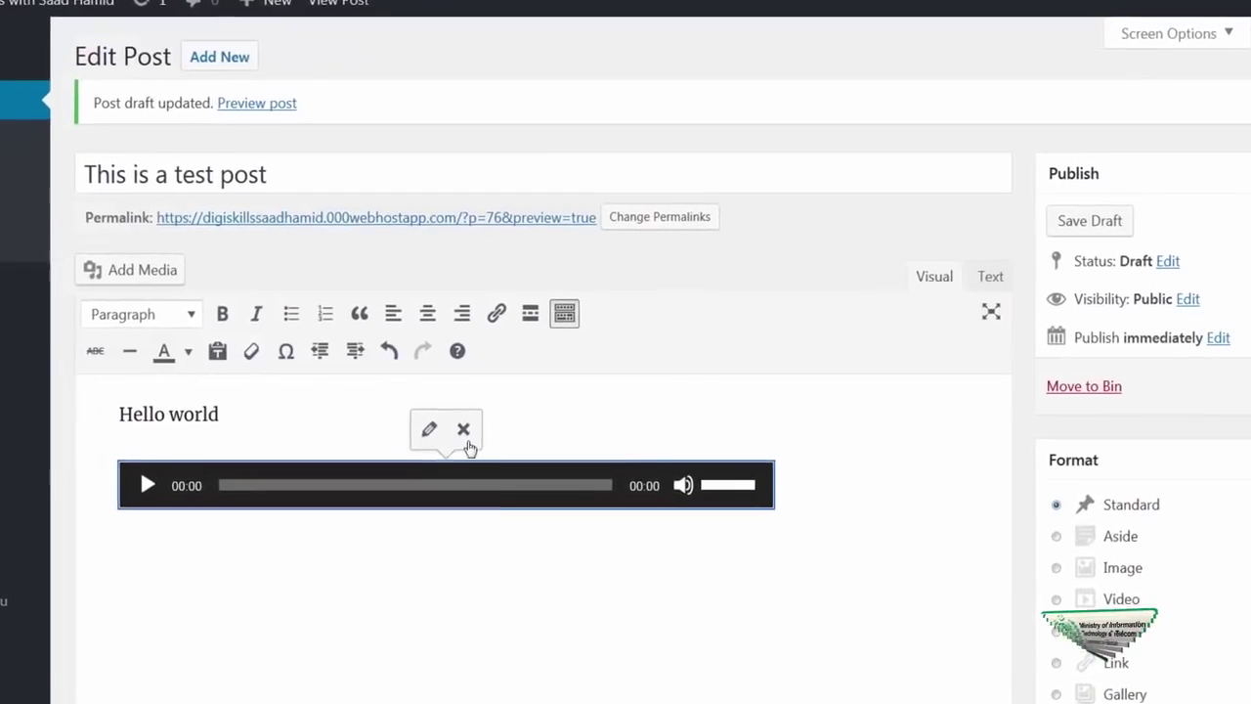
left_click(465, 435)
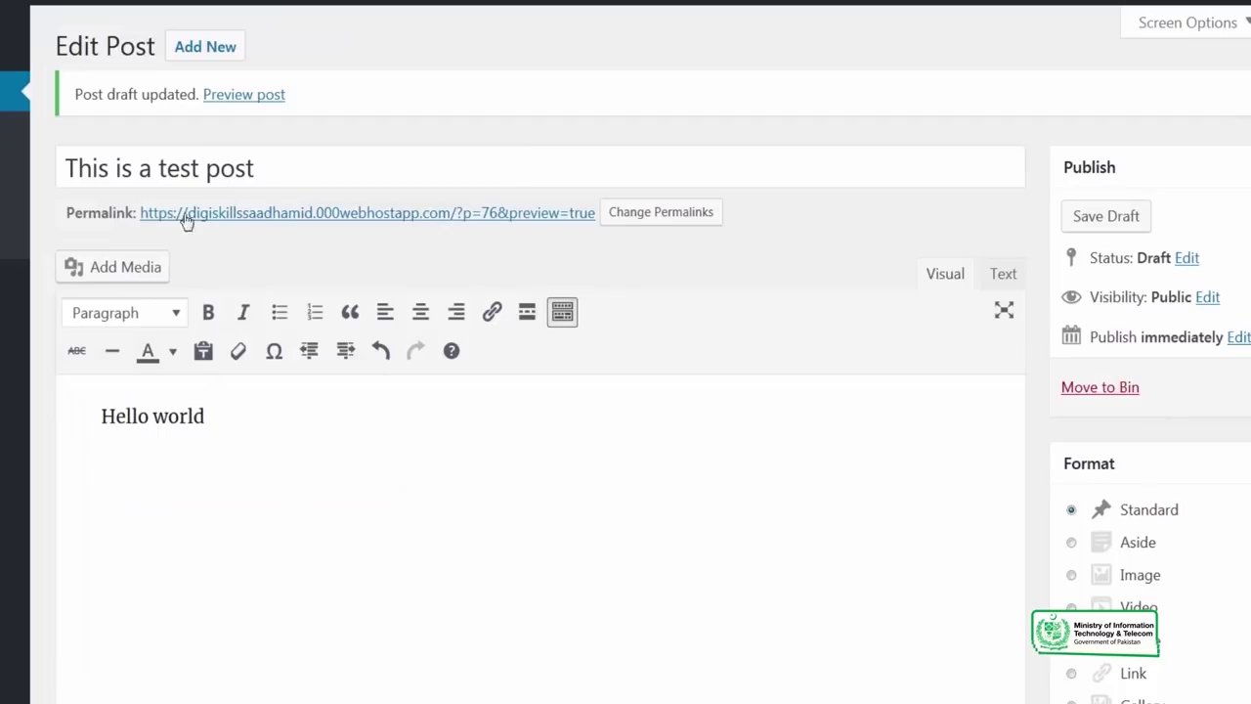
left_click(137, 266)
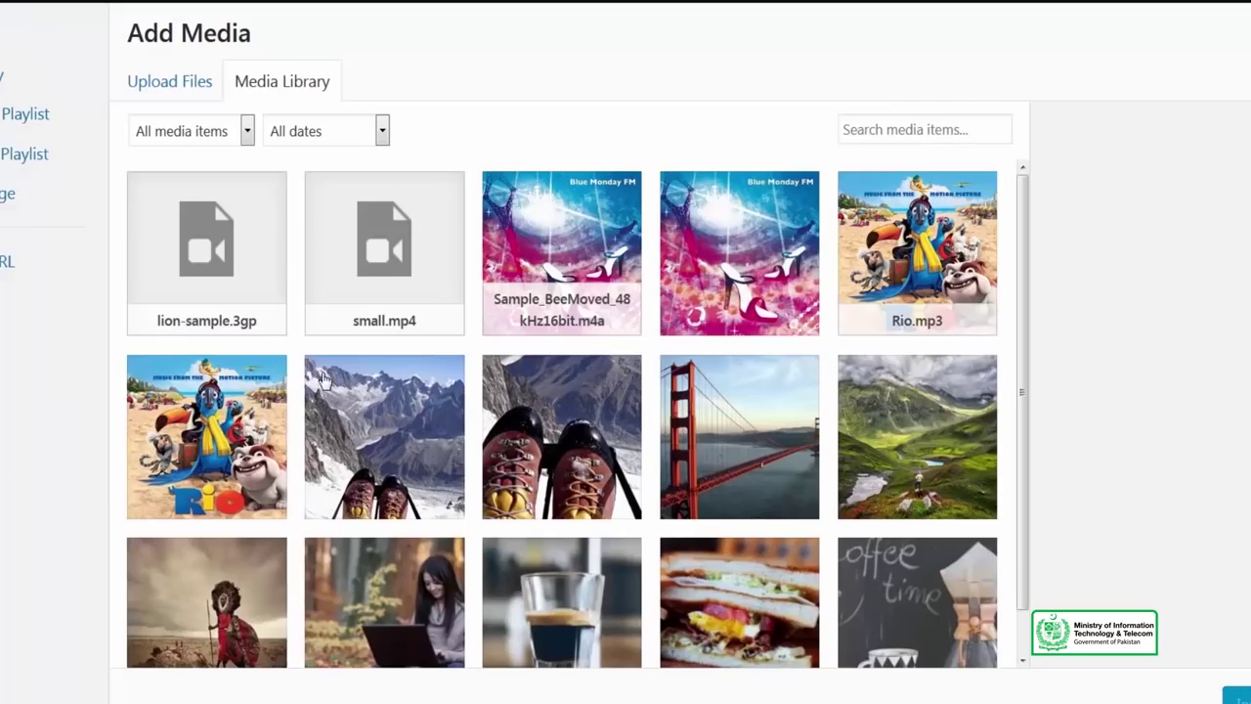
Insert Rio.mp3 as a link to the media file, then unlink and delete it
left_click(949, 279)
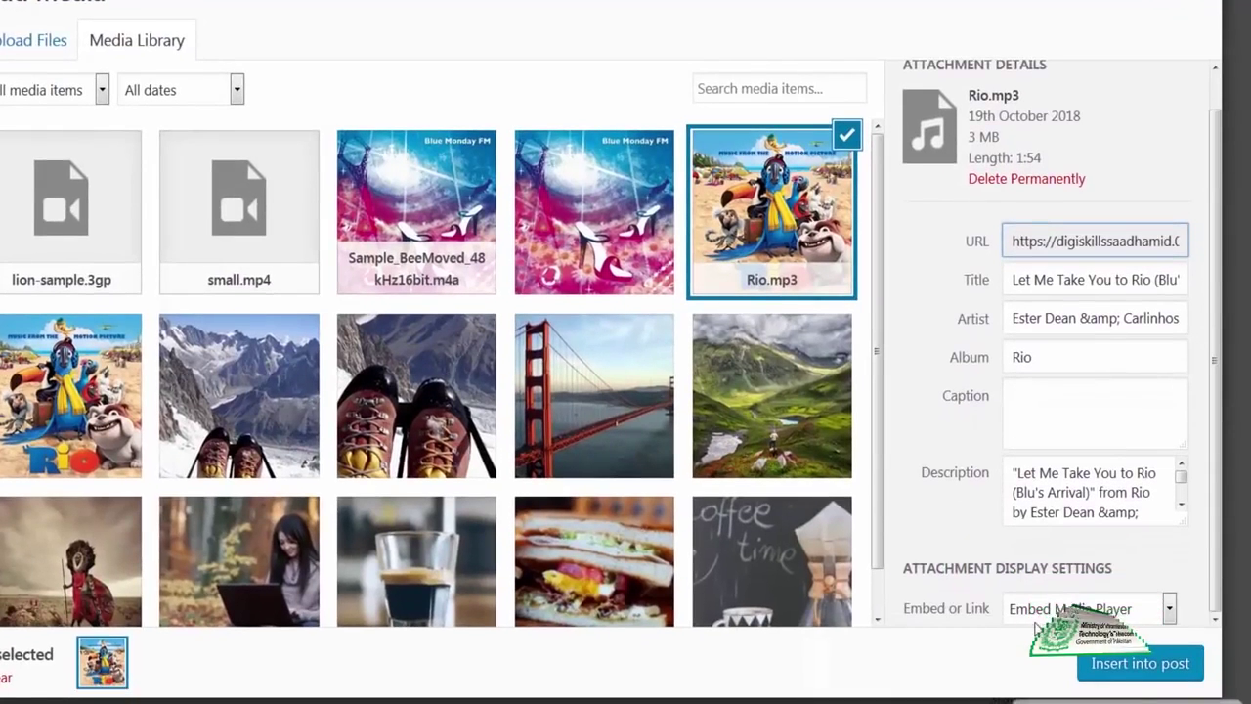
left_click(1060, 614)
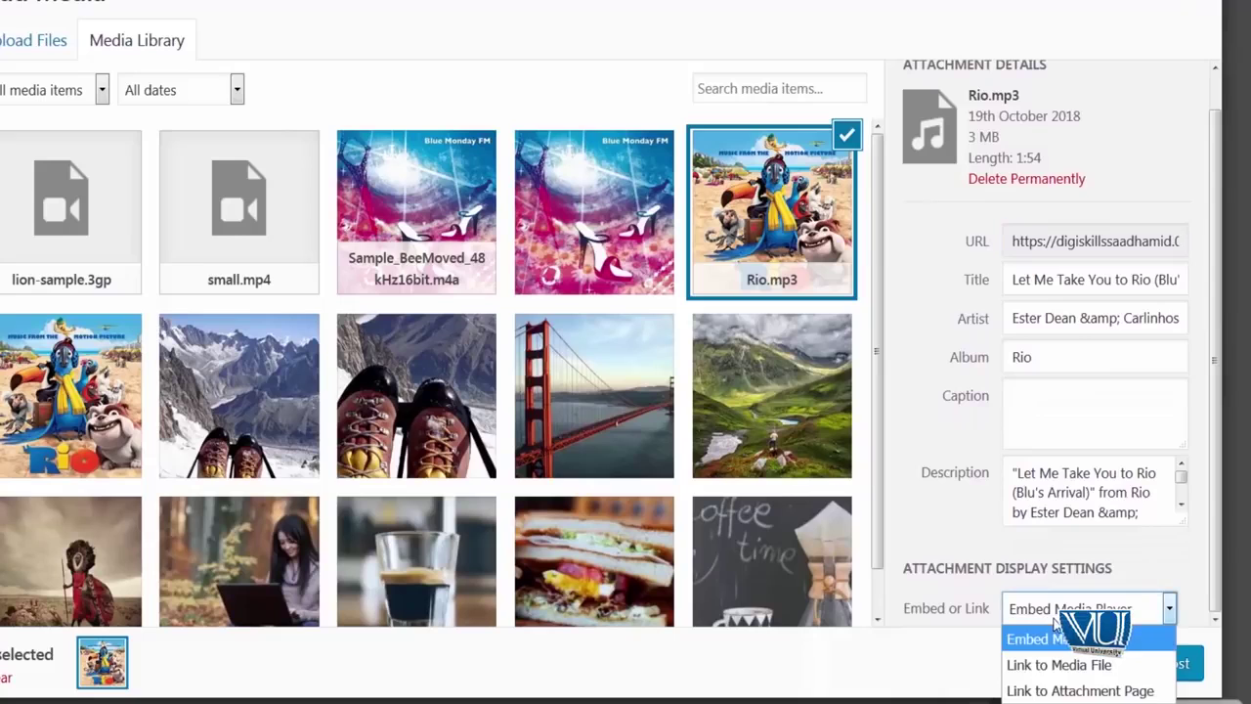
left_click(1067, 665)
left_click(1135, 665)
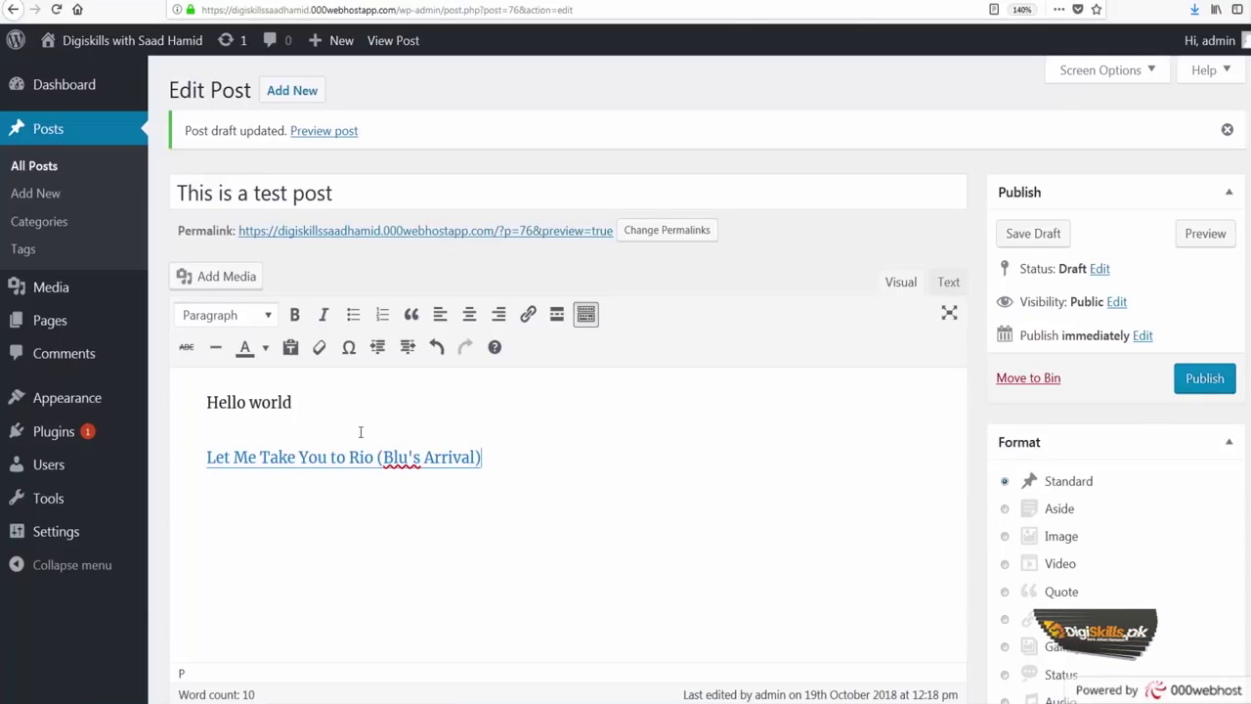
key("Left")
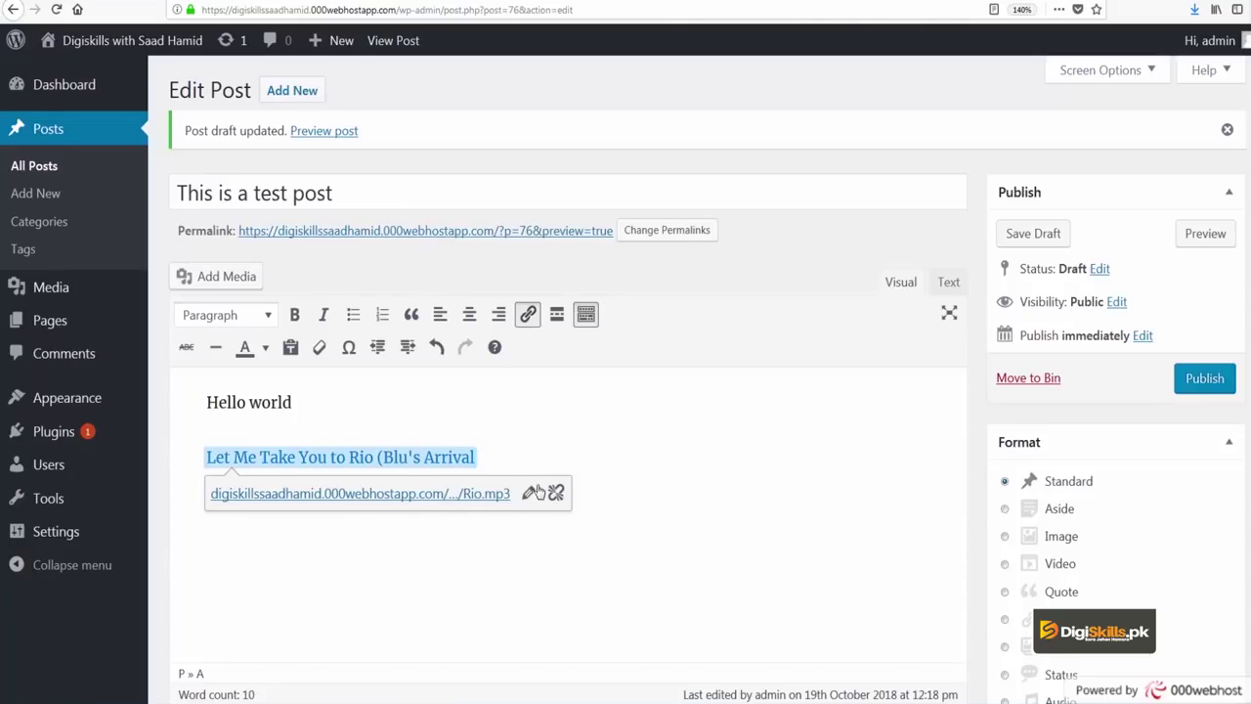
key("alt+shift+s")
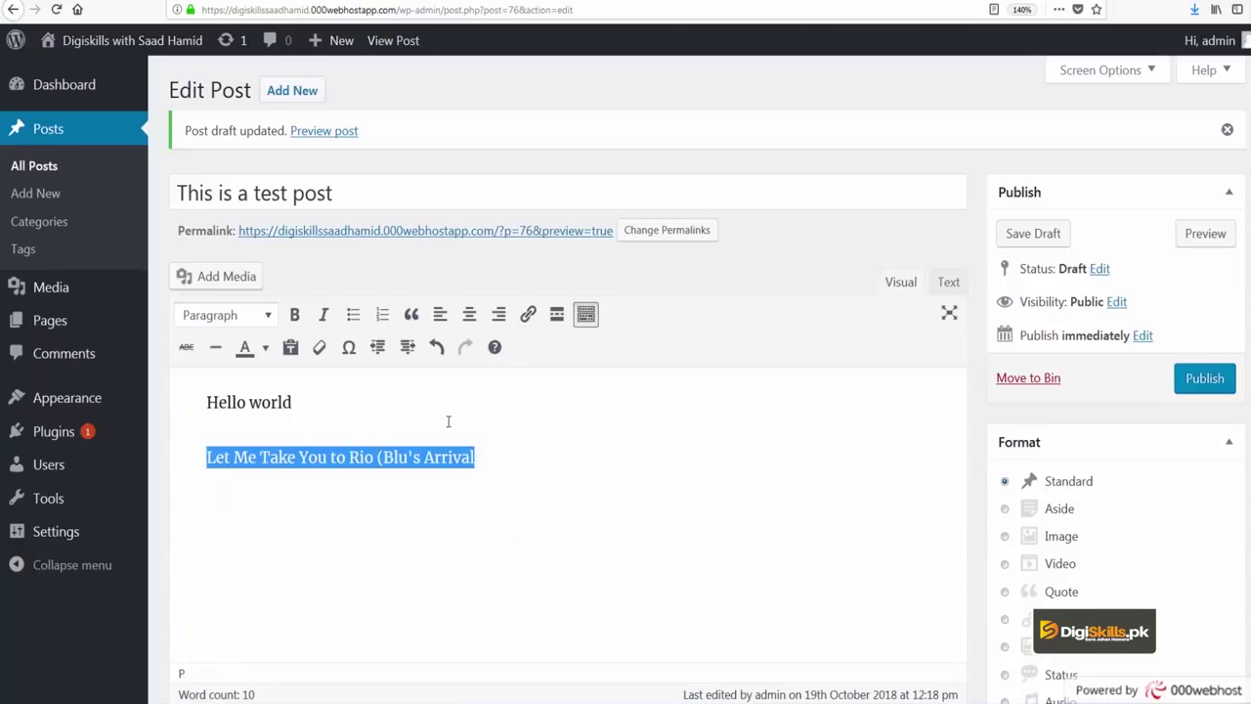
key("BackSpace")
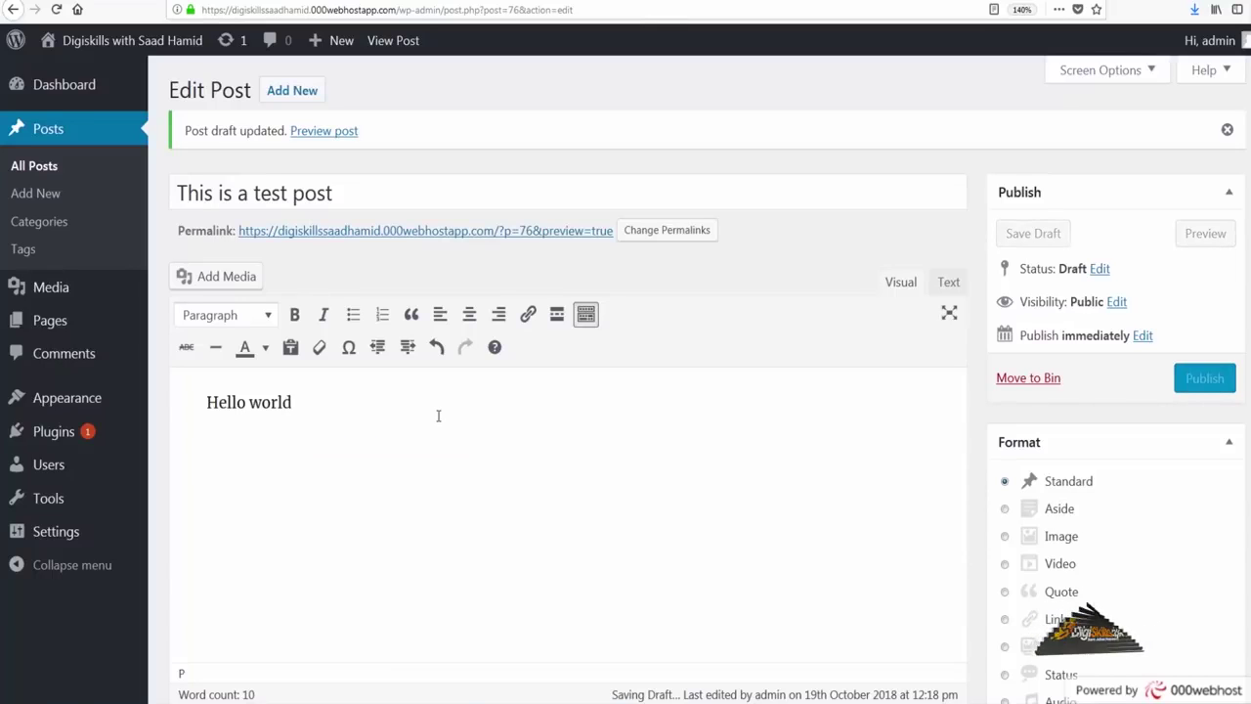
Insert the lion-sample.3gp link into the post, then delete it
left_click(200, 278)
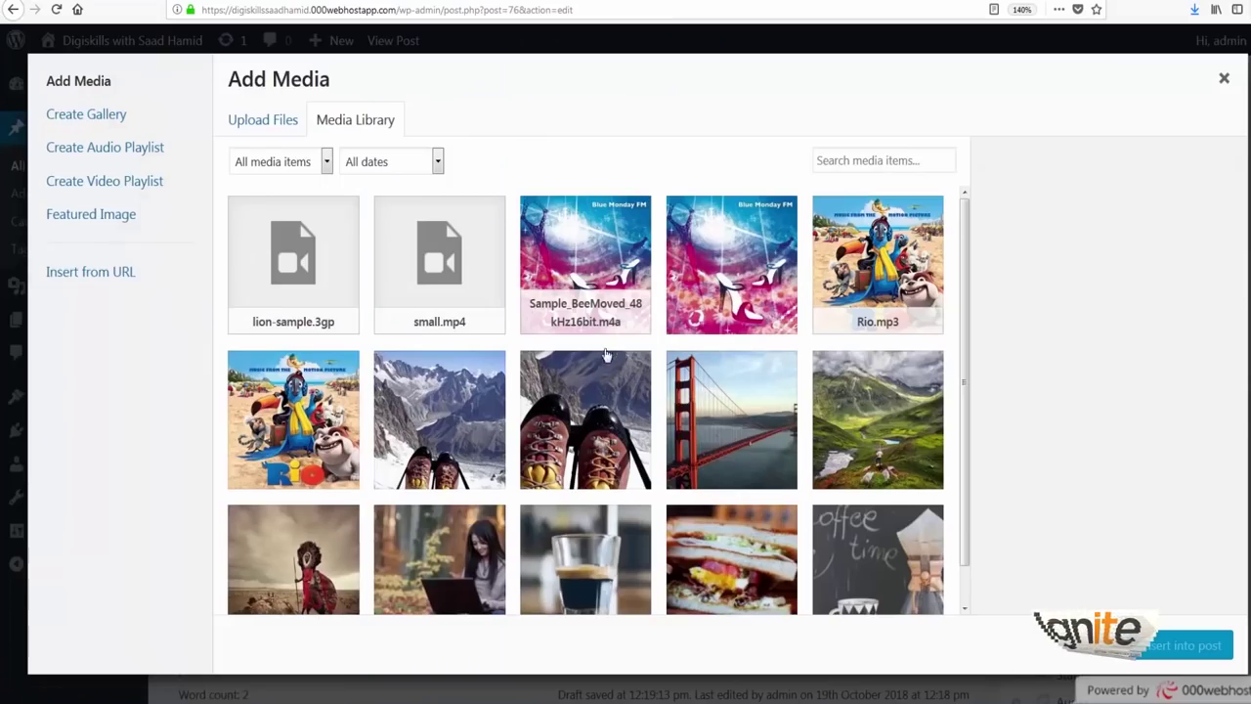
left_click(337, 293)
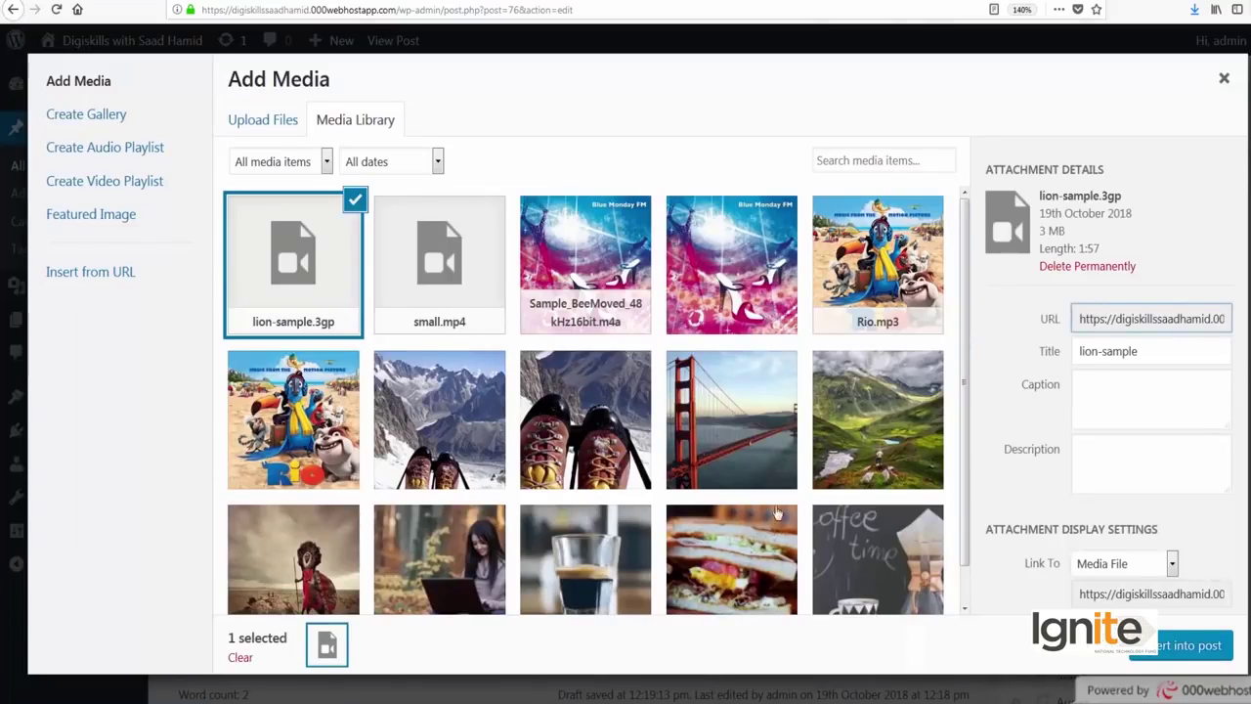
left_click(1191, 642)
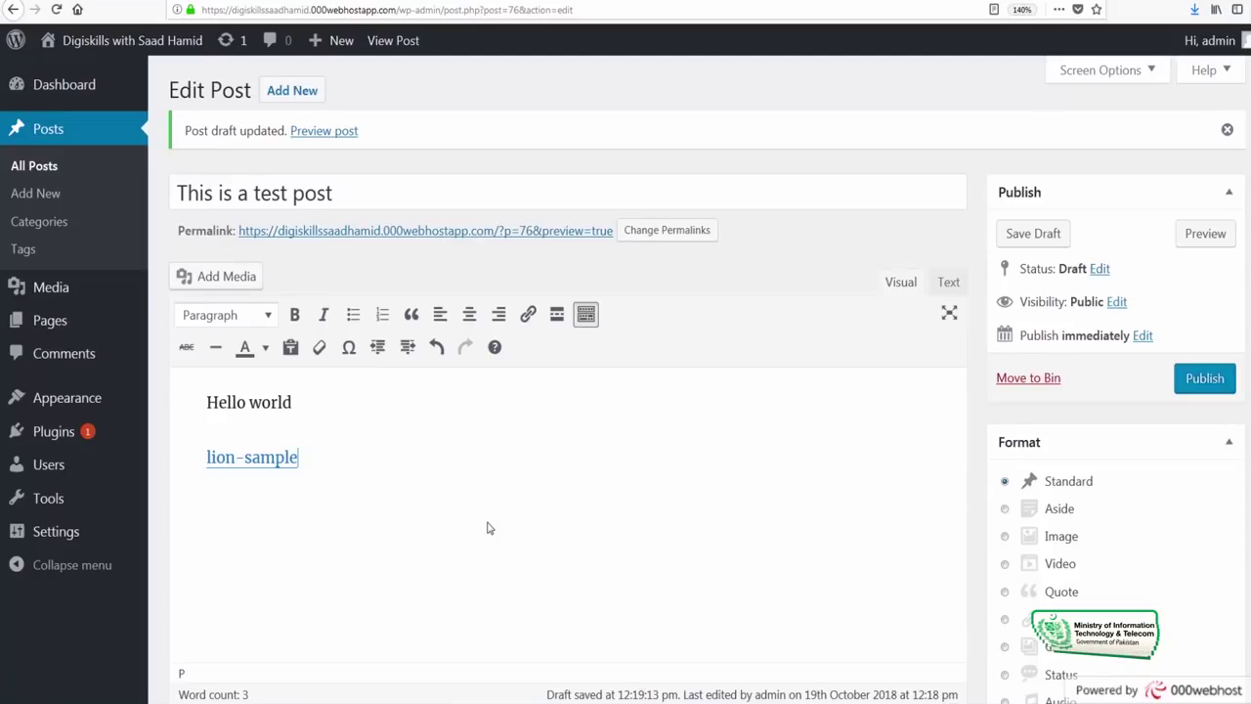
triple_click(372, 450)
key("BackSpace")
key("BackSpace")
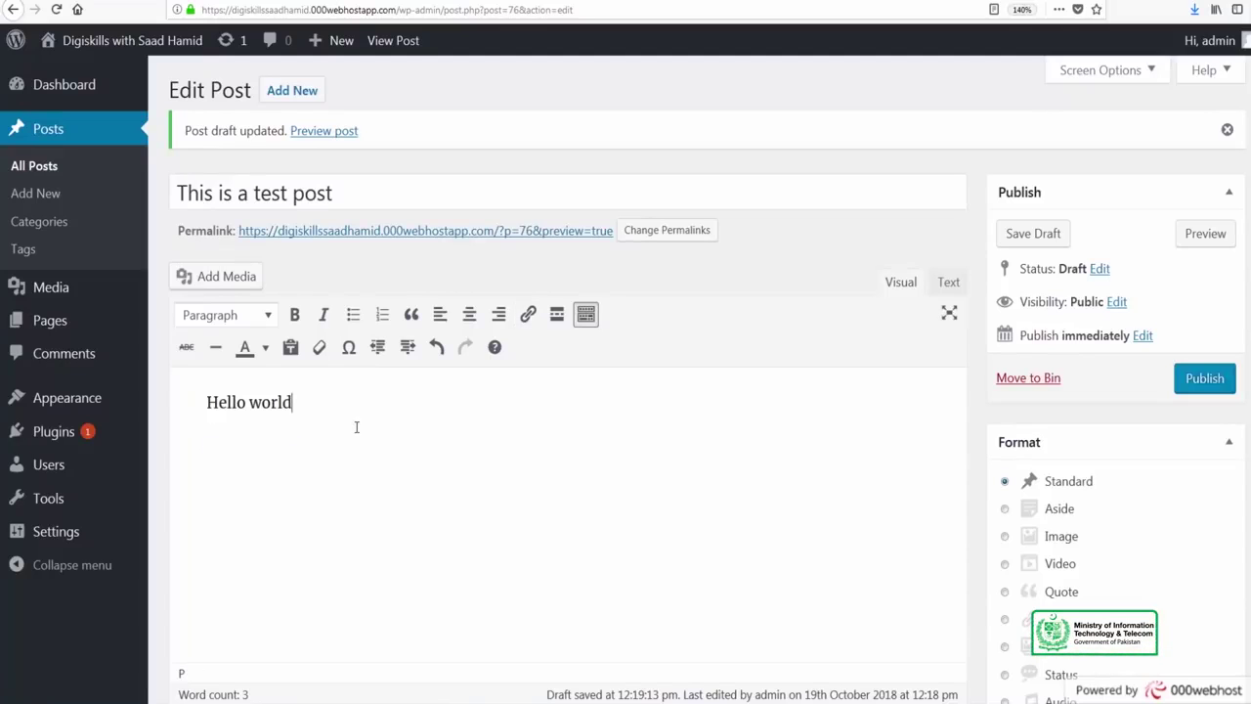
In the media library, set Link To None and select small.mp4 to embed as a media player
left_click(201, 279)
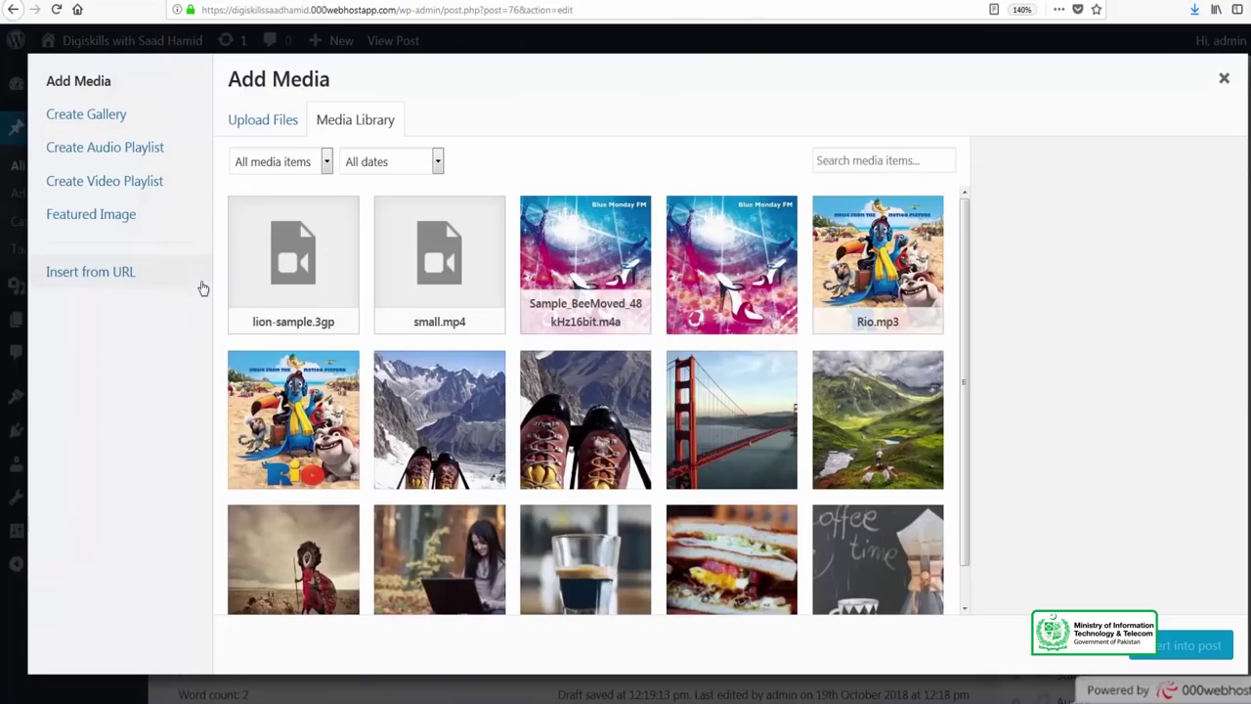
left_click(326, 288)
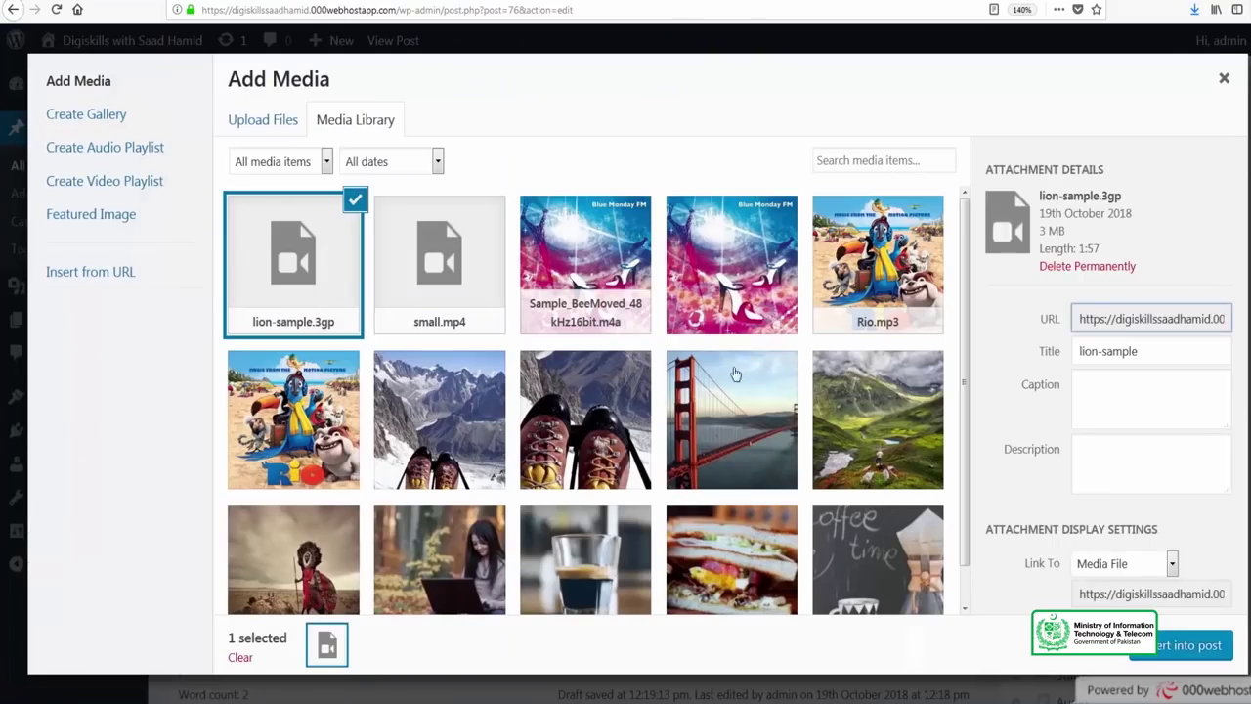
left_click(1114, 563)
left_click(1017, 588)
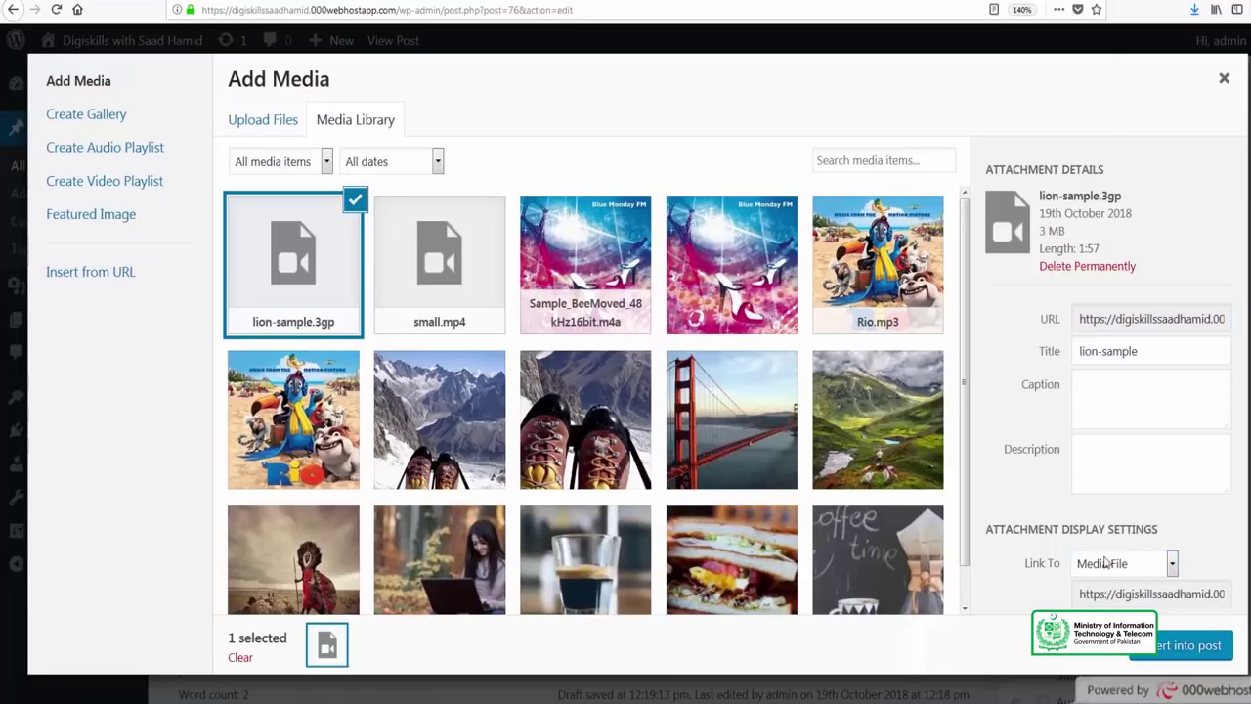
left_click(1151, 568)
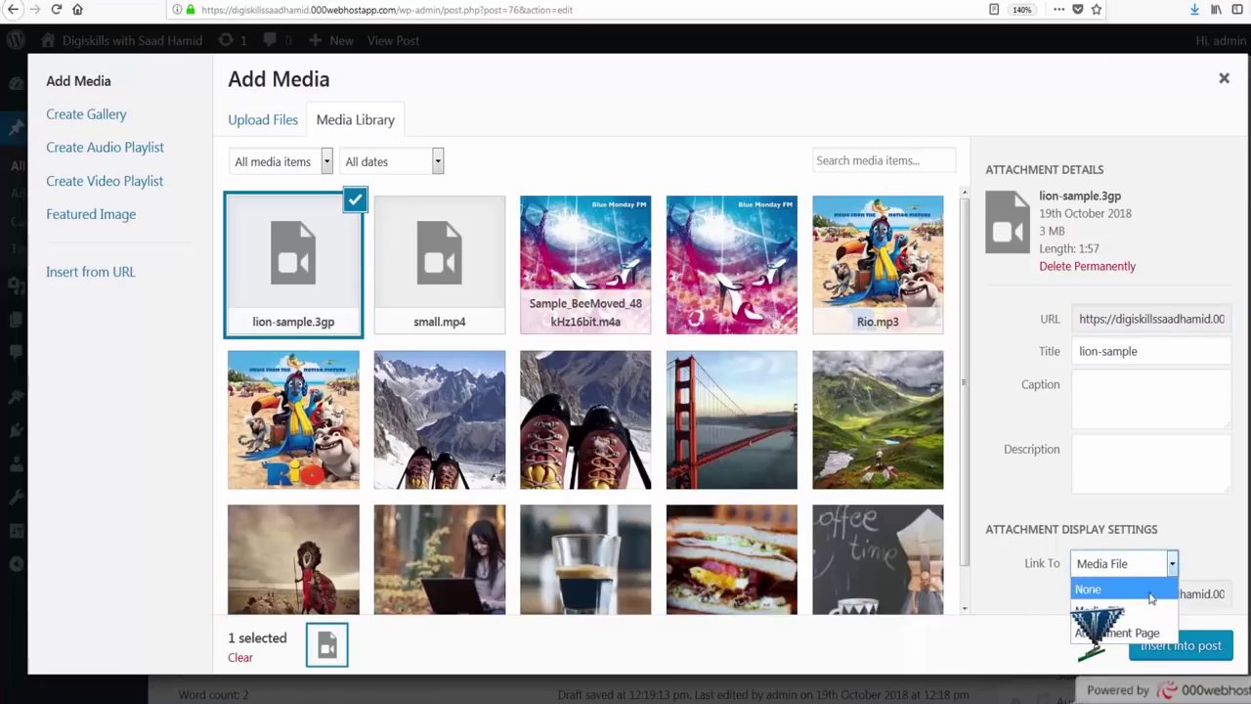
left_click(1099, 582)
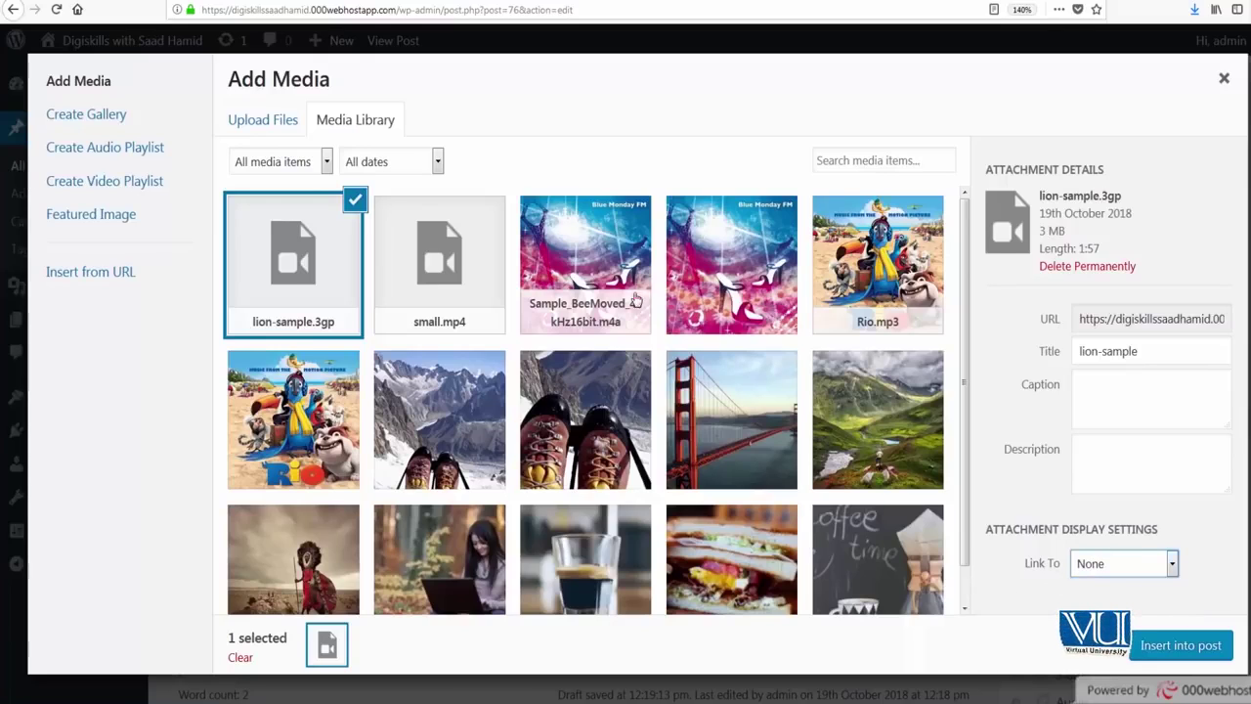
left_click(483, 304)
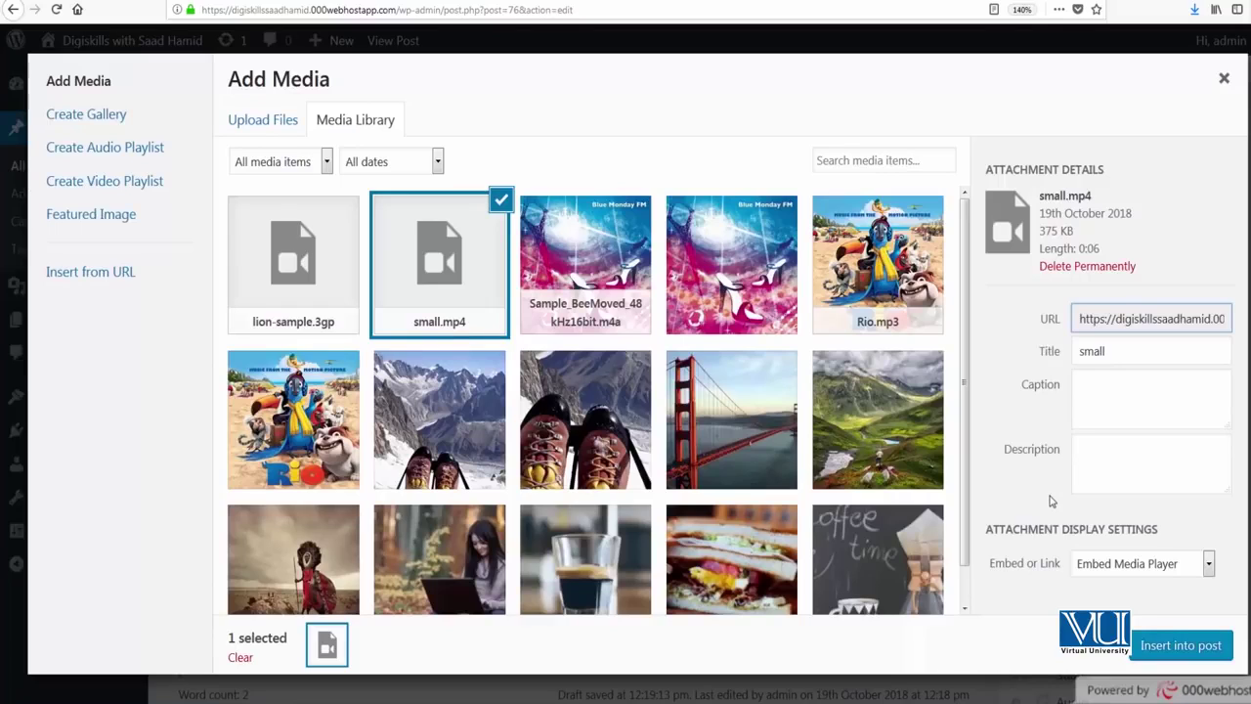
Embed small.mp4 in the post, publish it, and switch to the tab showing the live post
left_click(1168, 645)
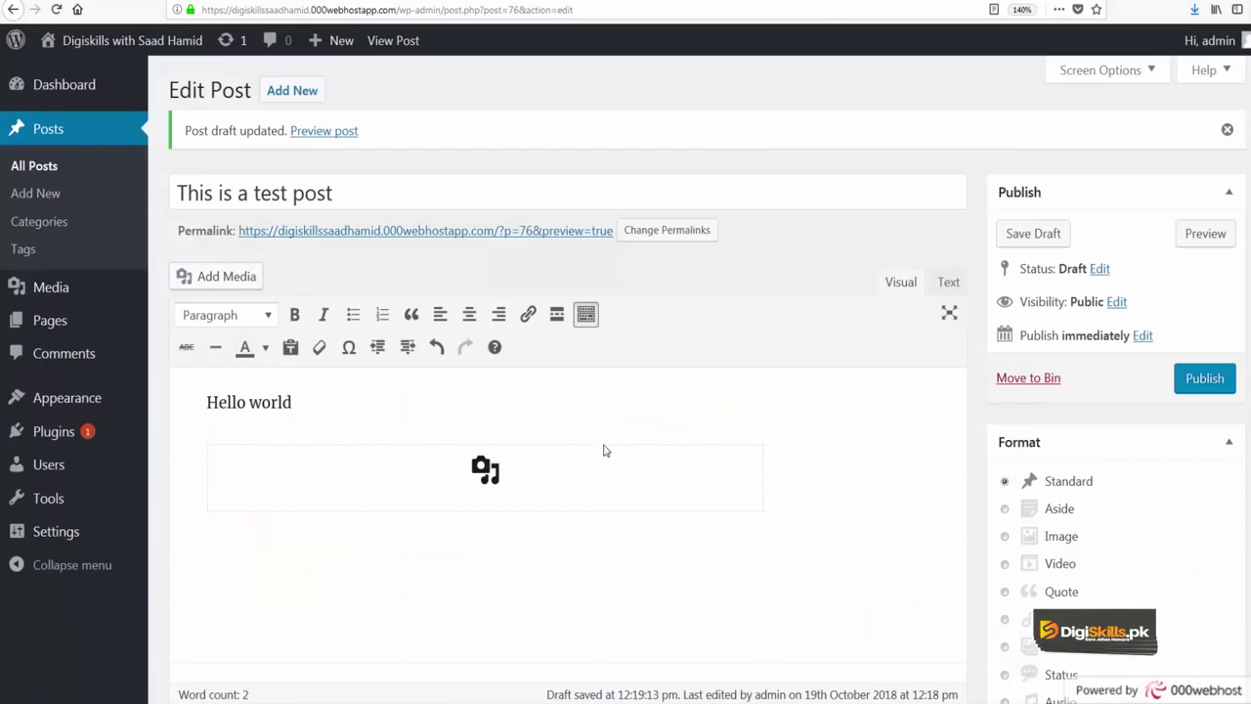
left_click(1217, 381)
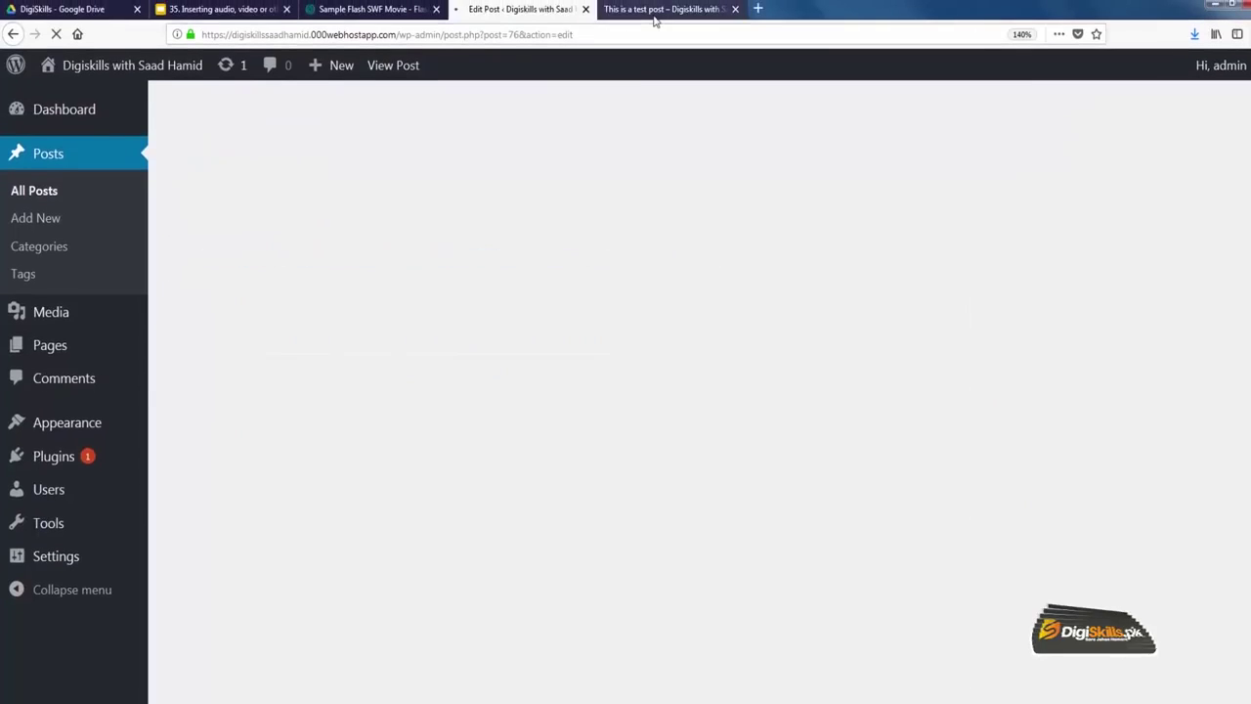
left_click(655, 11)
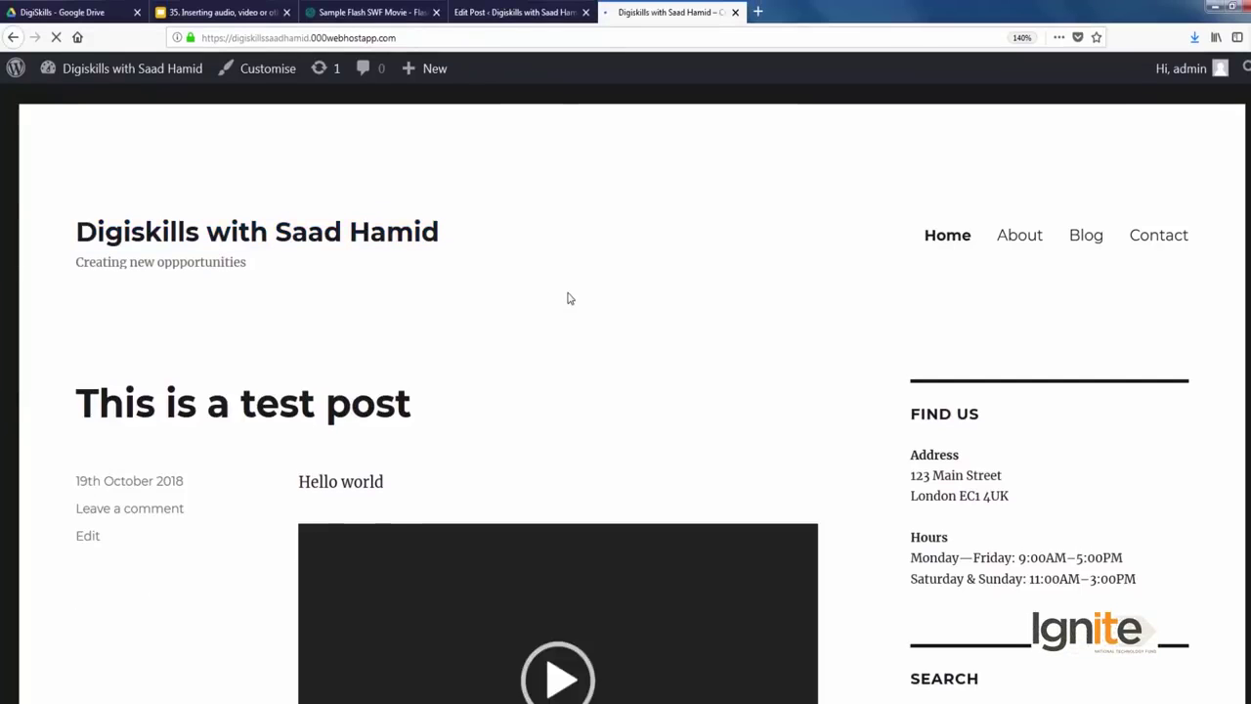
Play the embedded small.mp4 video on the home page, then pause it at 00:03
scroll(567, 294, "down", 3)
scroll(568, 298, "down", 3)
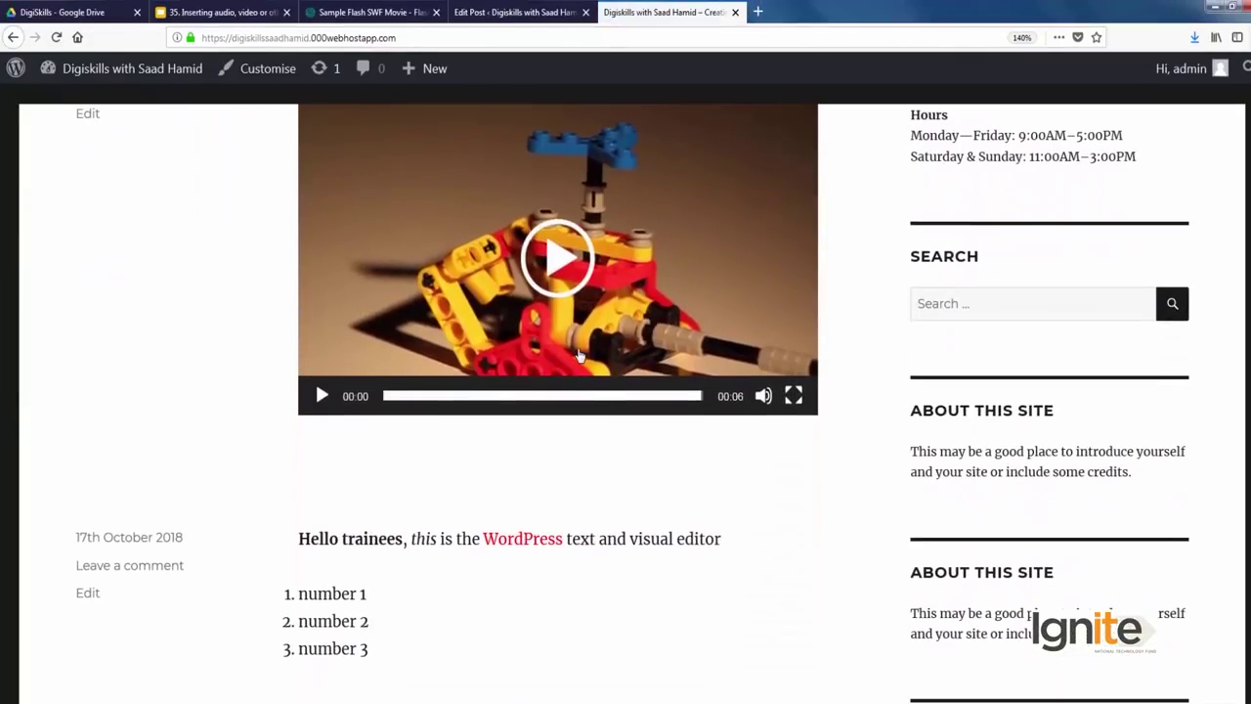
left_click(563, 282)
scroll(567, 341, "up", 3)
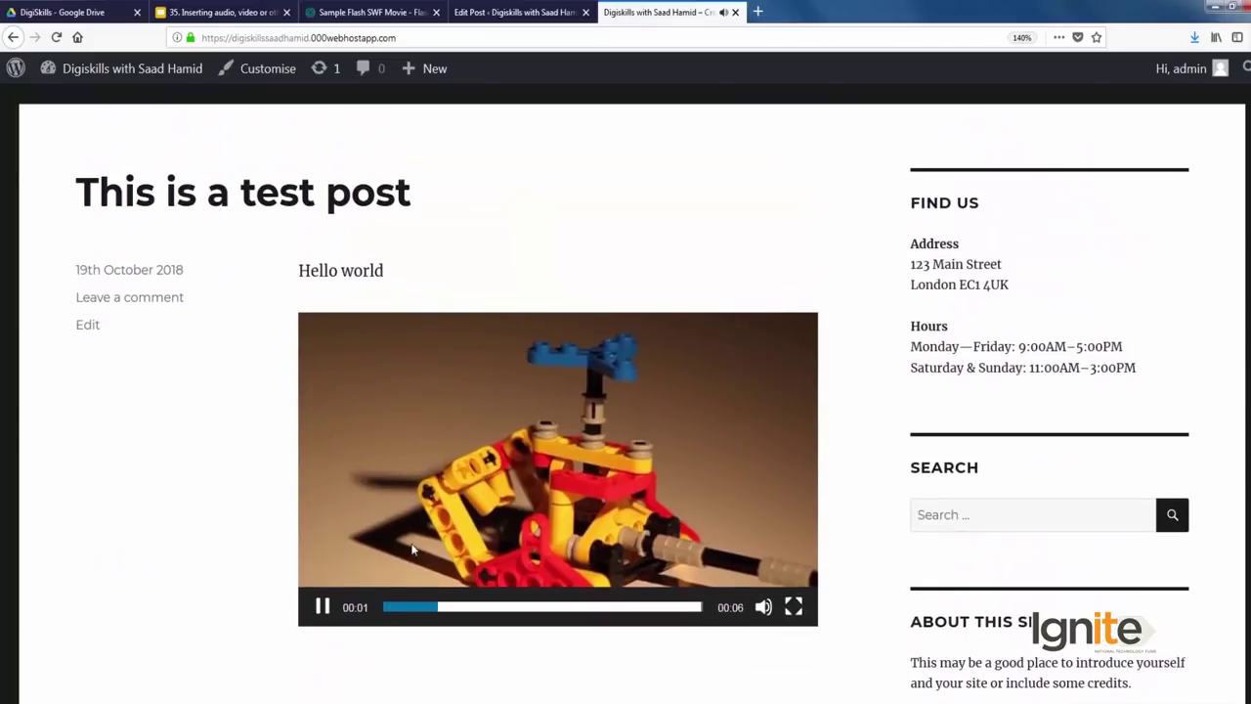
left_click(323, 607)
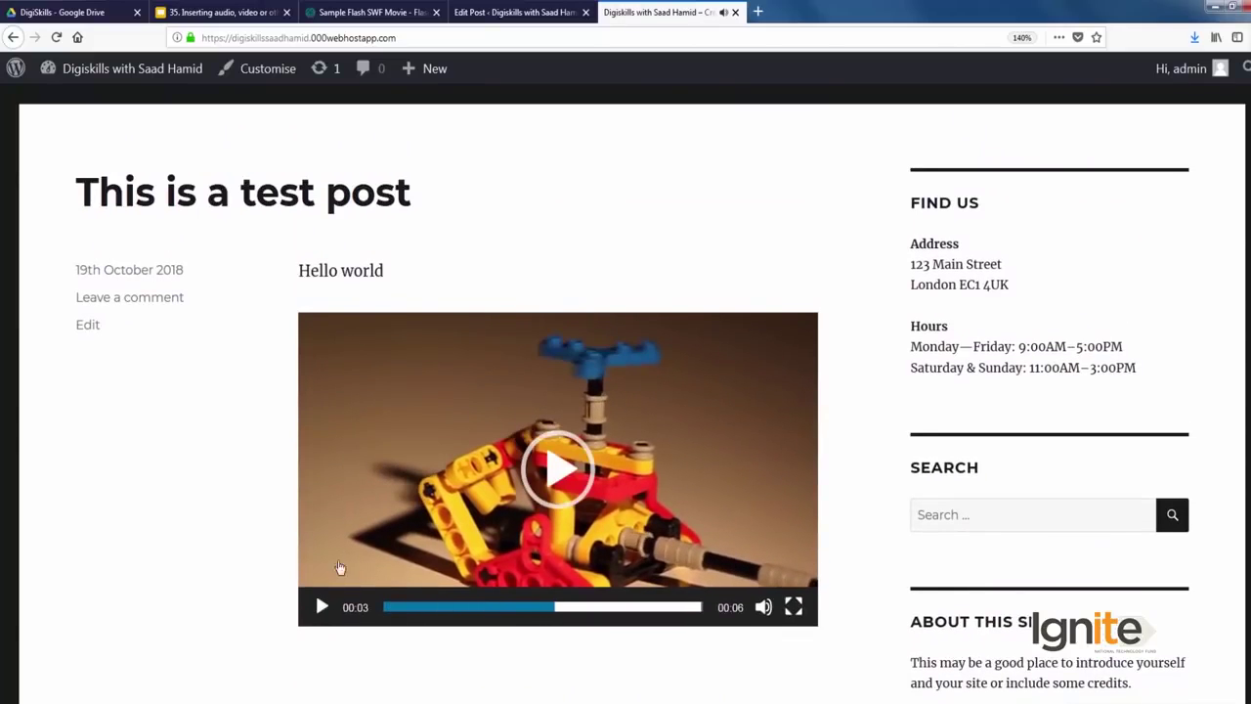
Back in the editor, delete the small.mp4 video from the post
left_click(555, 10)
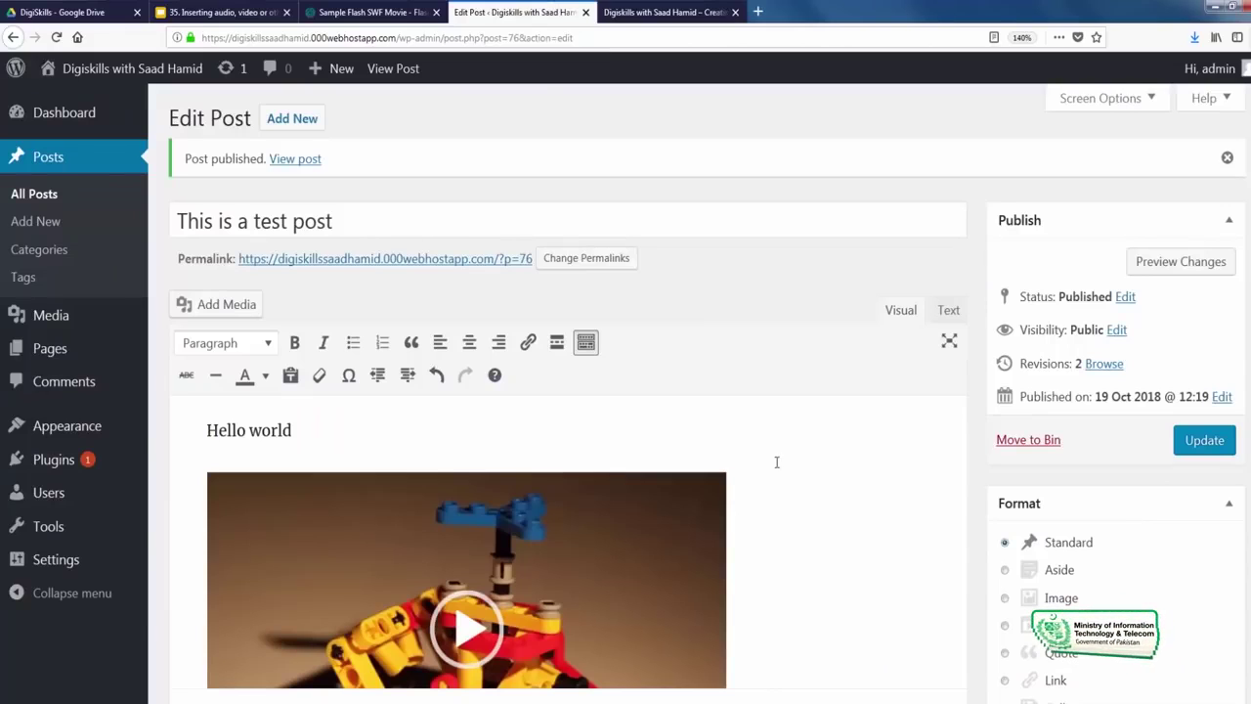
left_click(772, 498)
key("BackSpace")
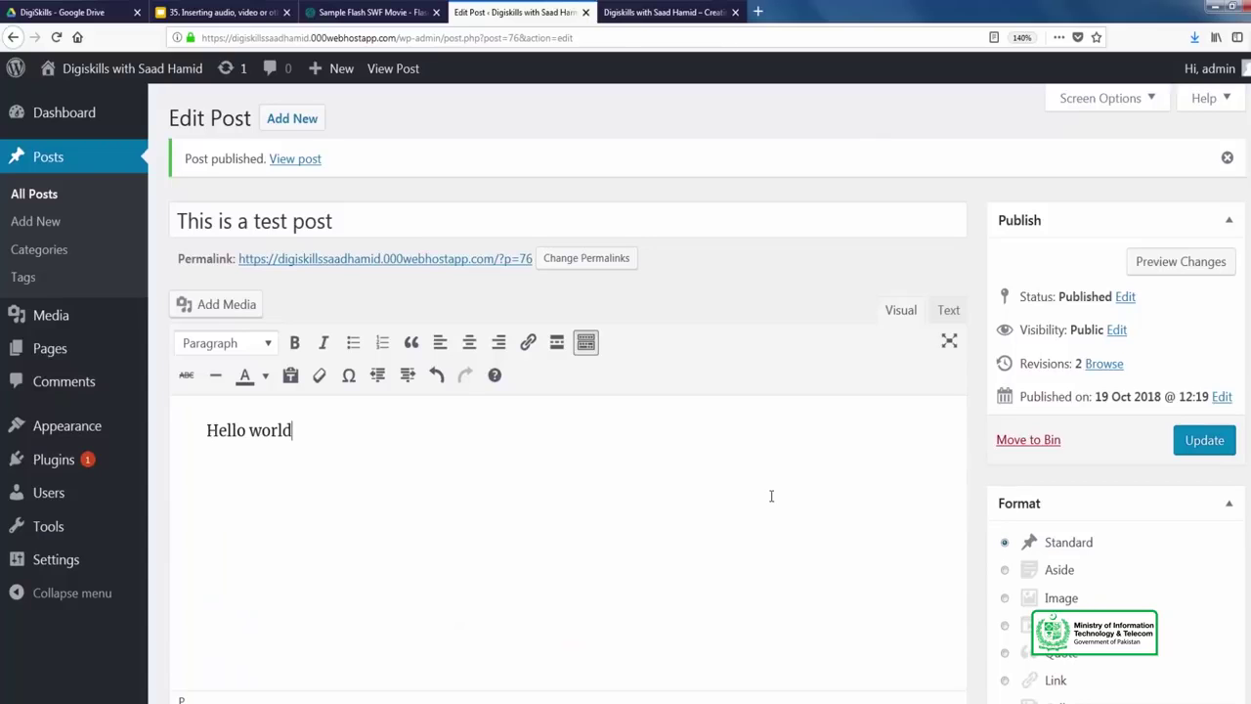
Upload pdf.pdf and insert it as a link to the media file below 'Hello world'
left_click(211, 305)
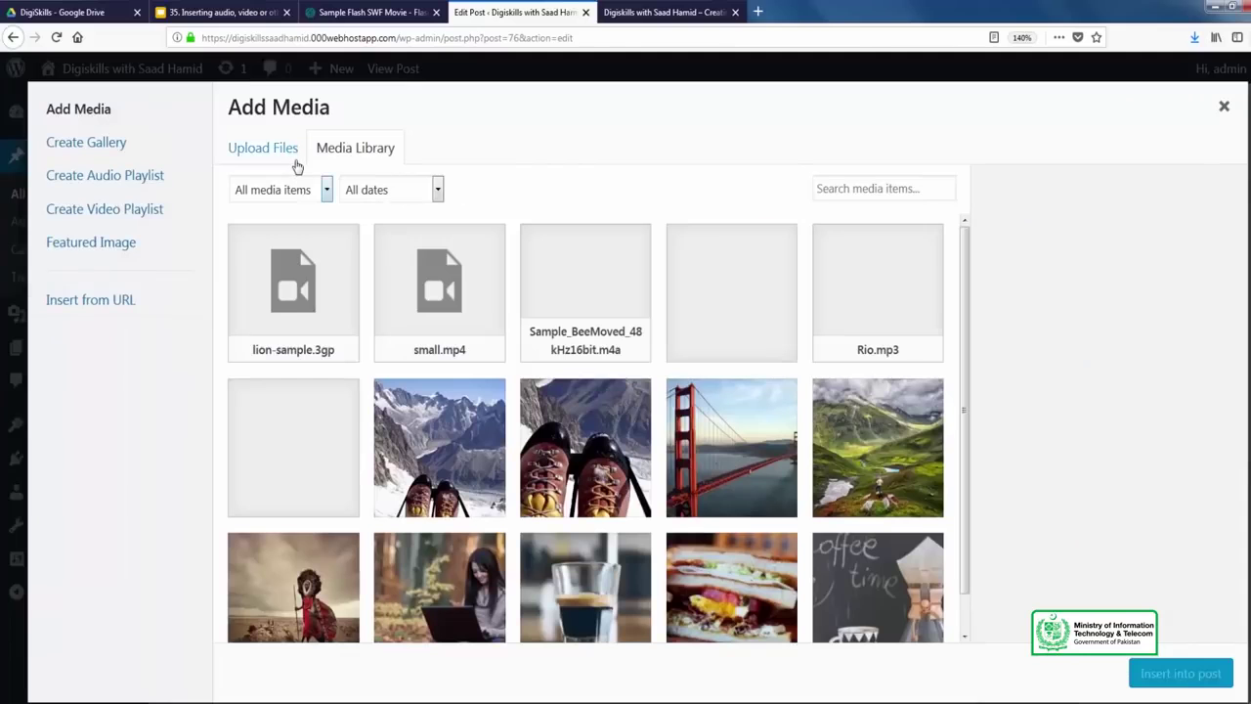
left_click(294, 156)
left_click(696, 412)
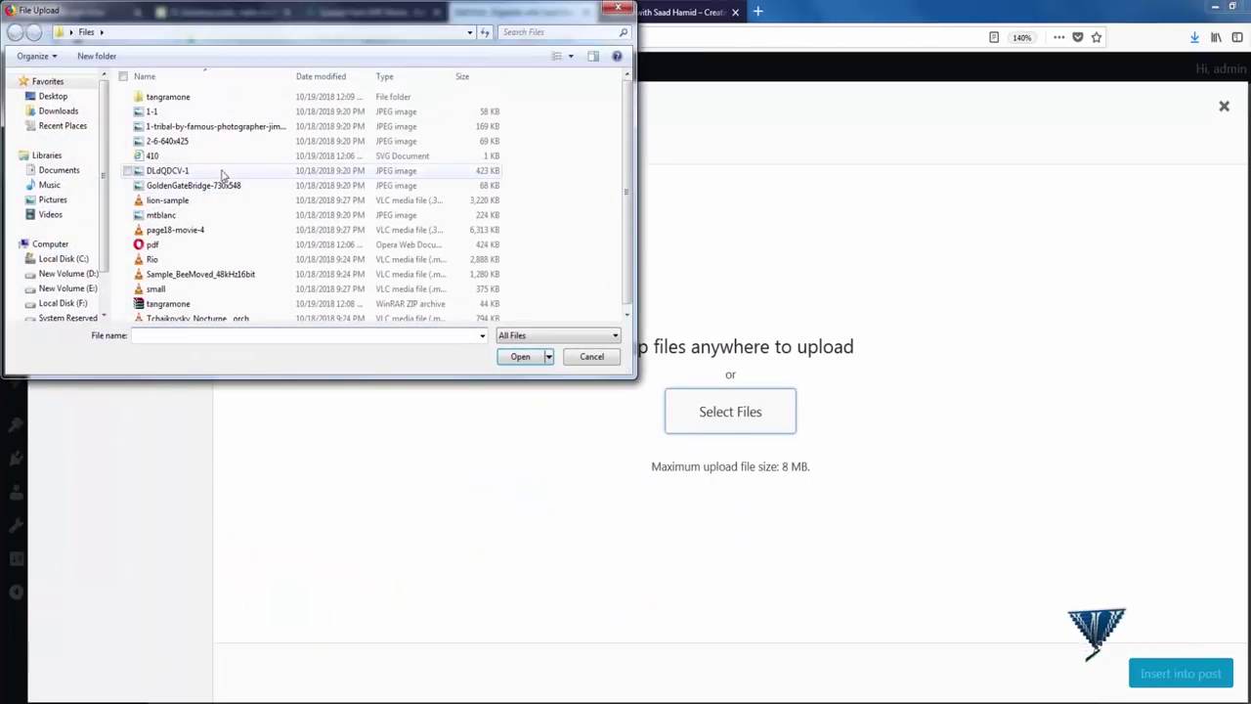
double_click(244, 244)
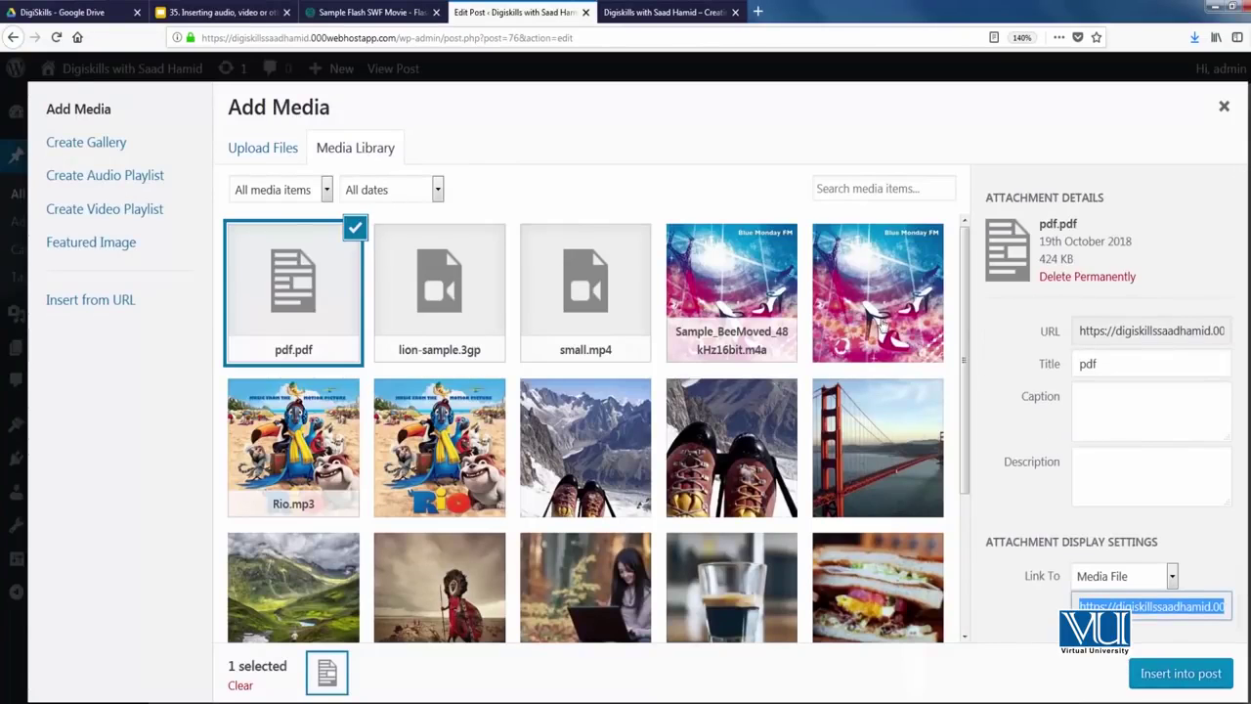
left_click(1086, 582)
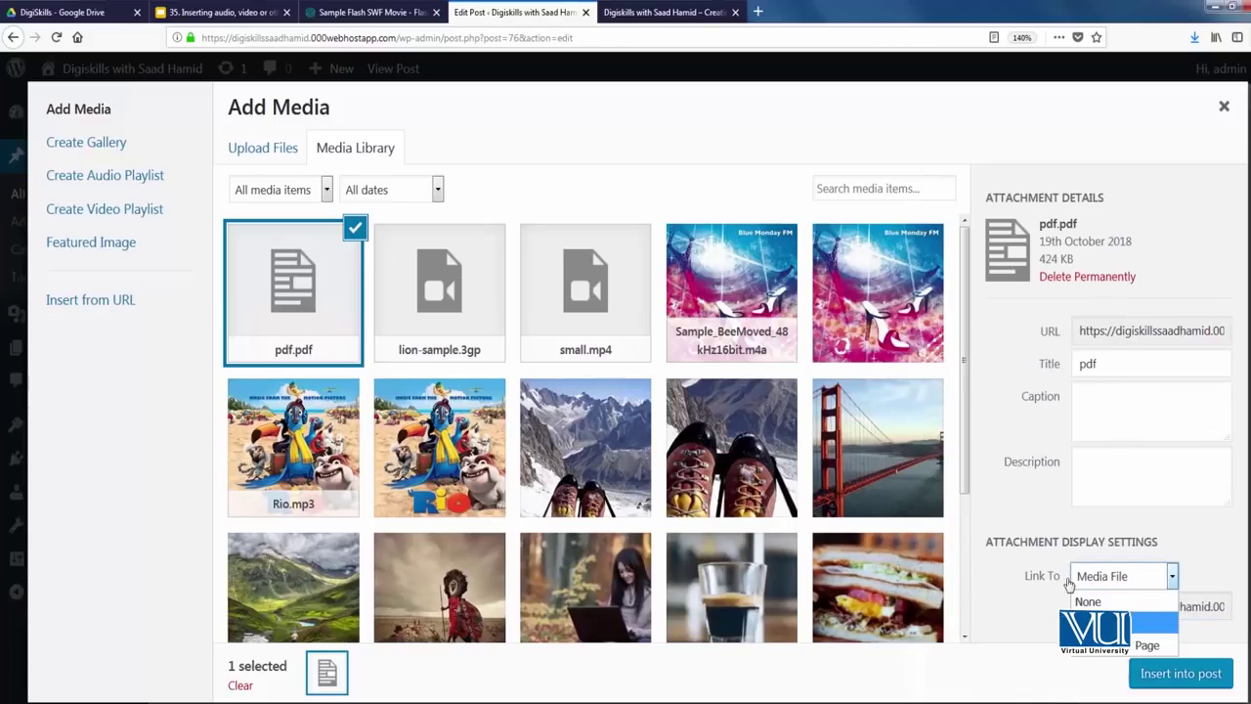
left_click(1031, 505)
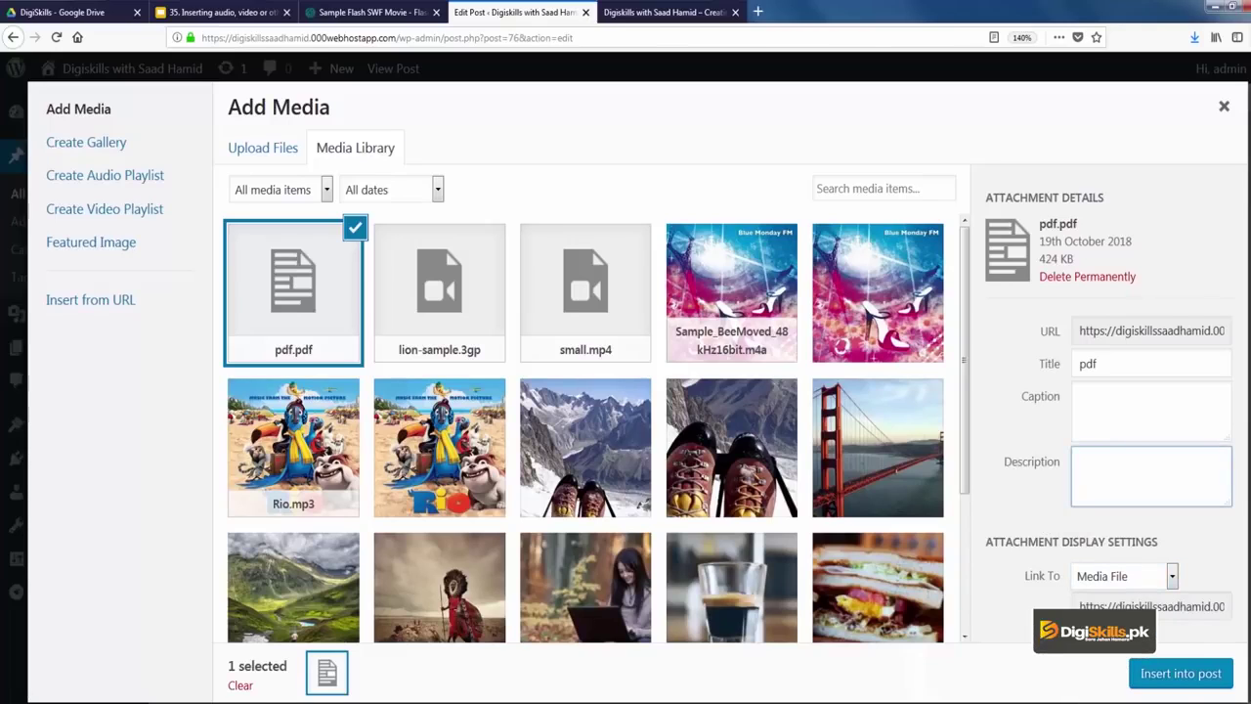
left_click(1202, 687)
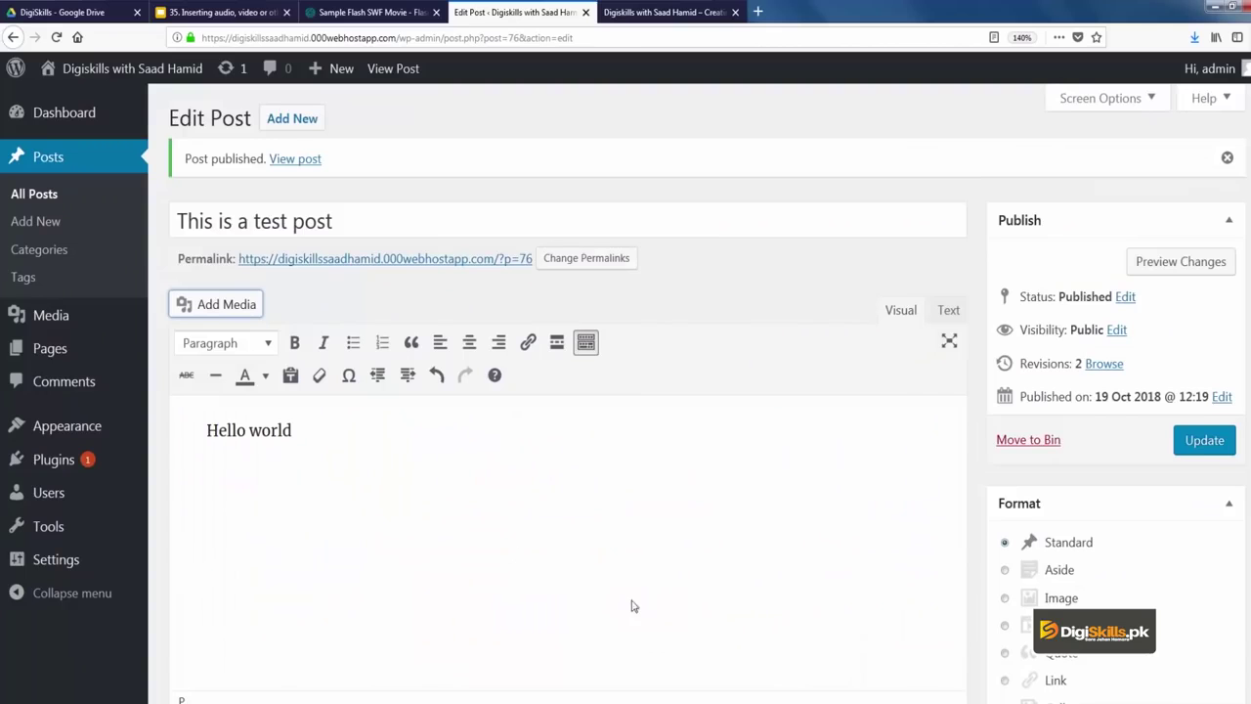
Delete the pdf link and try uploading tangramone.swf from the tangramone folder, which is refused
left_click(502, 530)
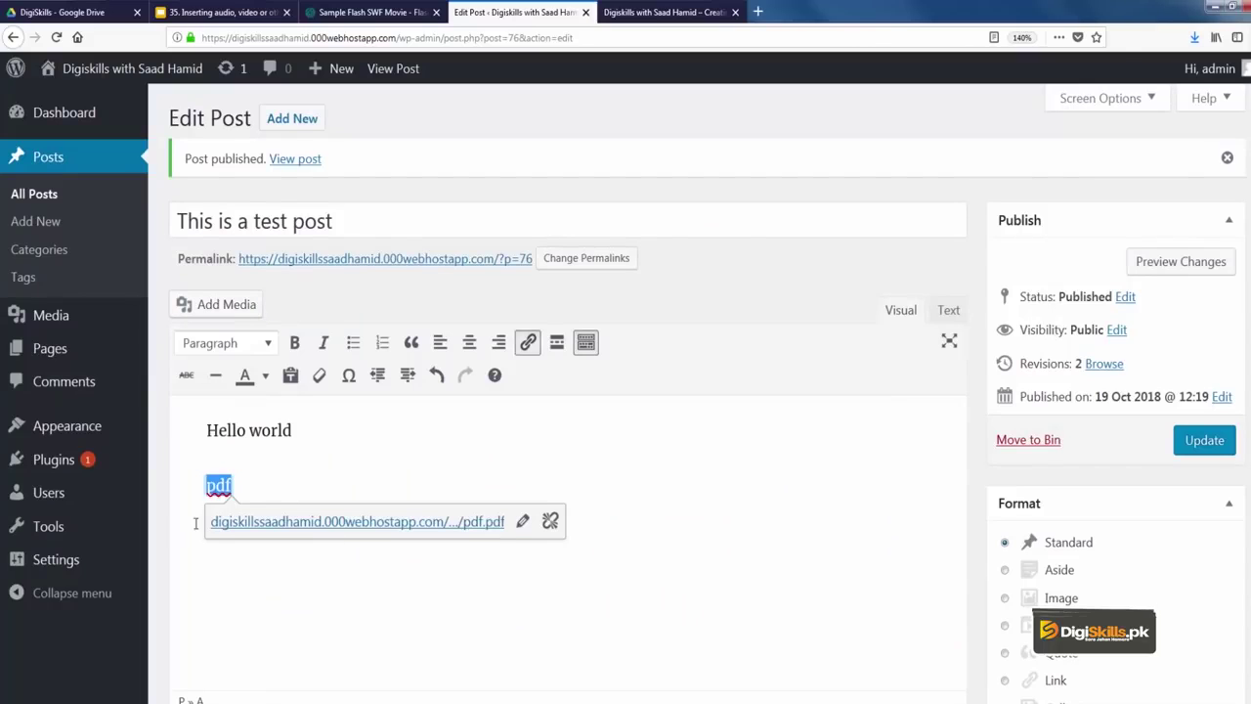
key("BackSpace")
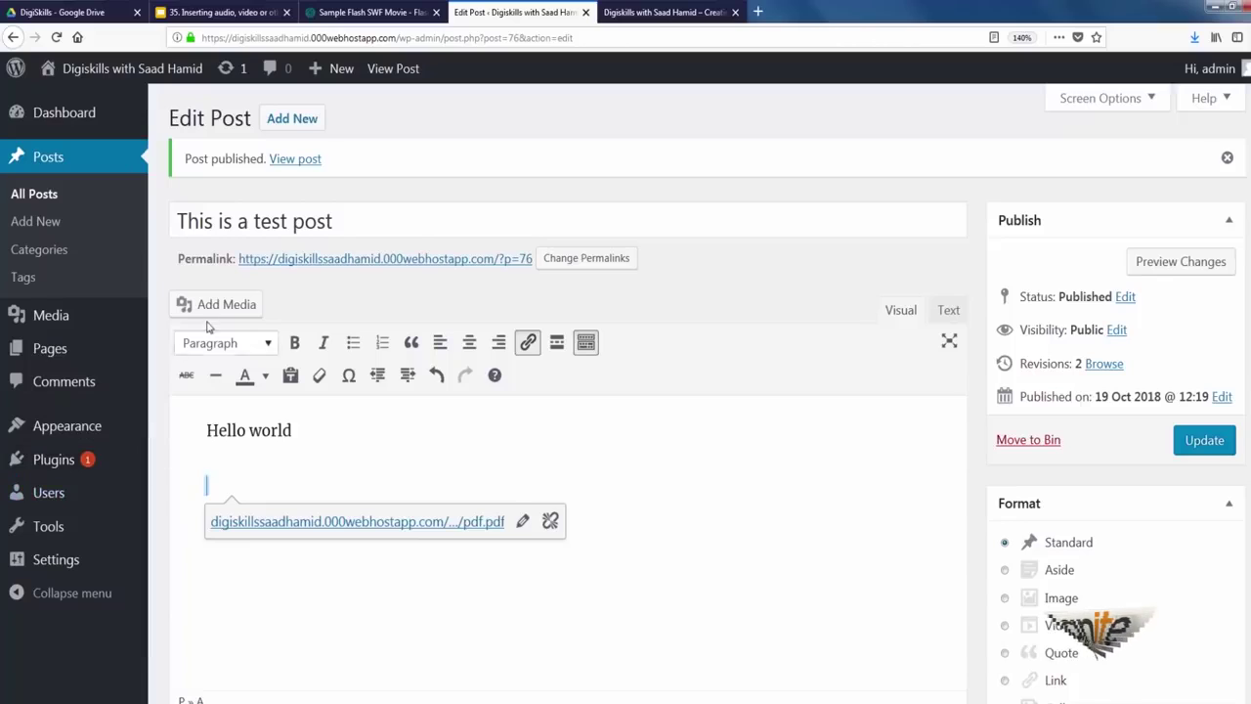
left_click(217, 304)
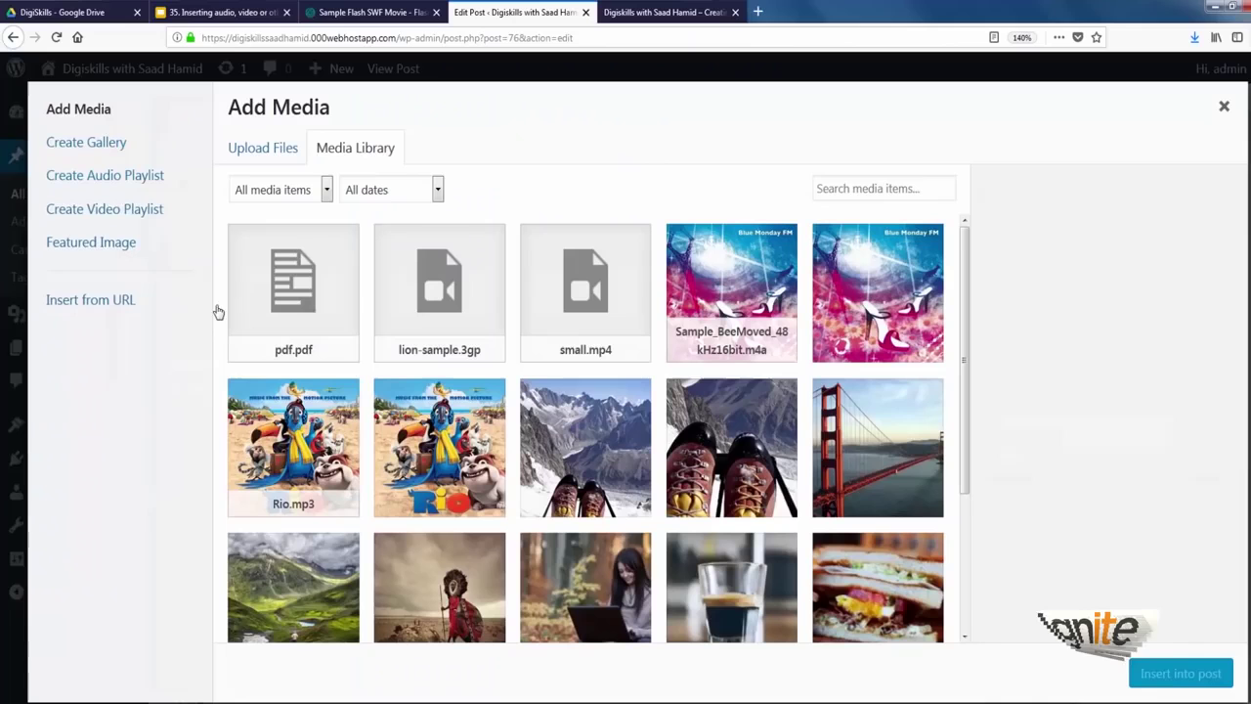
left_click(274, 147)
left_click(686, 409)
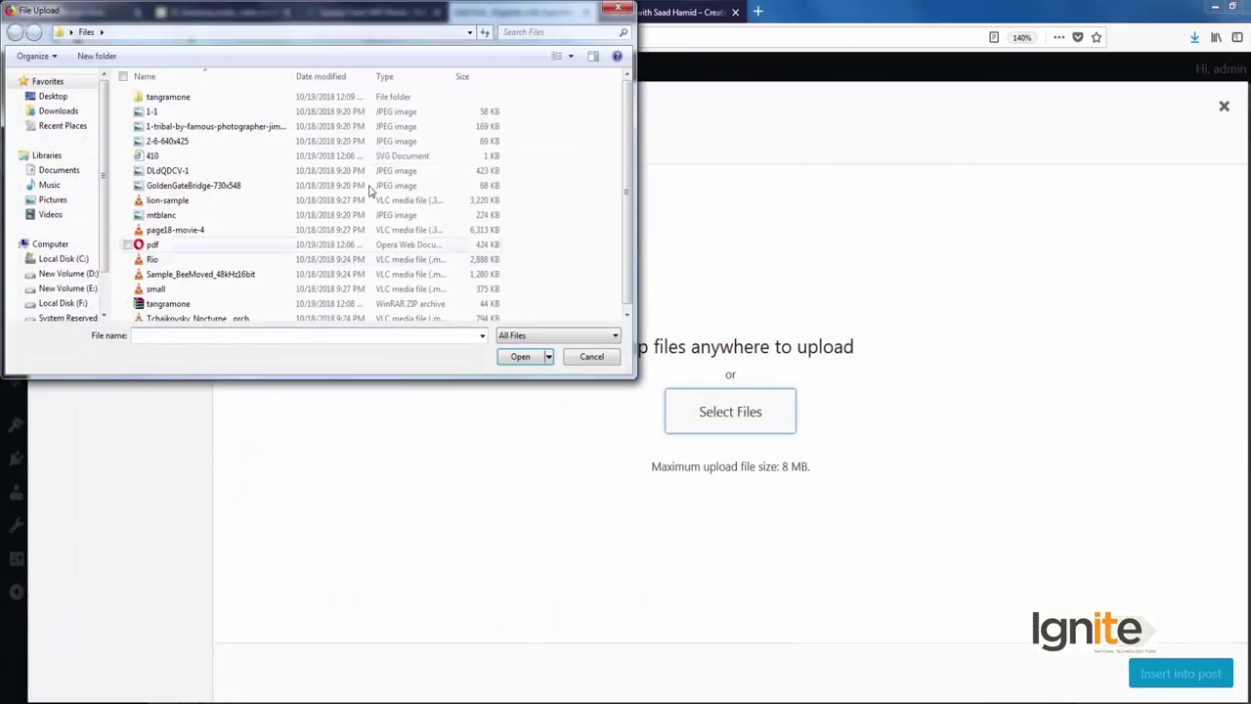
double_click(235, 97)
double_click(237, 97)
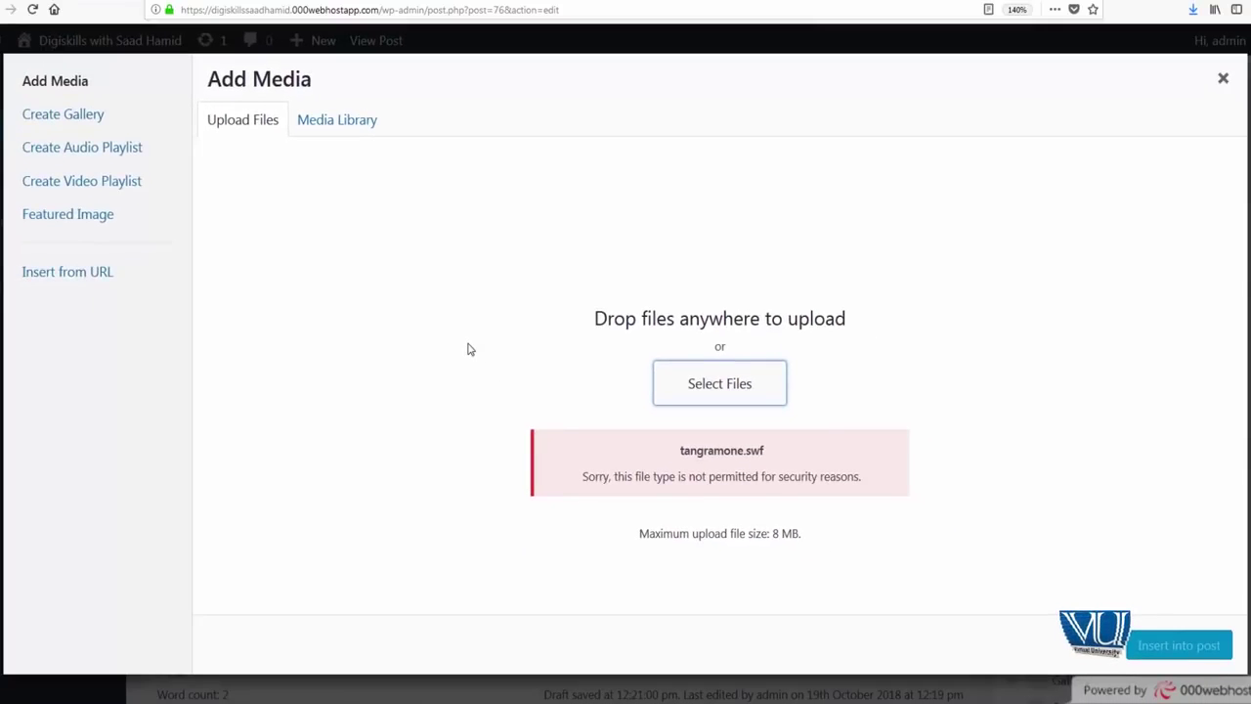
Search Plugins > Add New for 'Add SWF' to find Add SWF Support for Media Uploader
left_click(1220, 86)
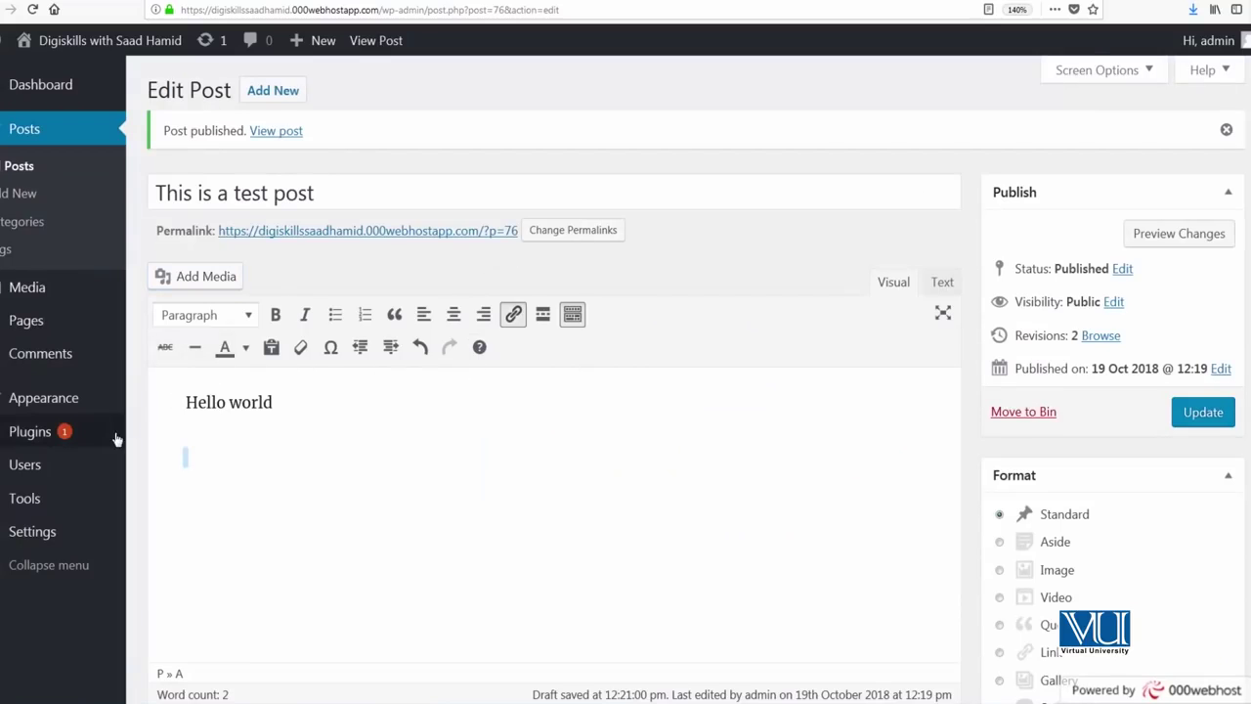
mouse_move(31, 431)
left_click(163, 463)
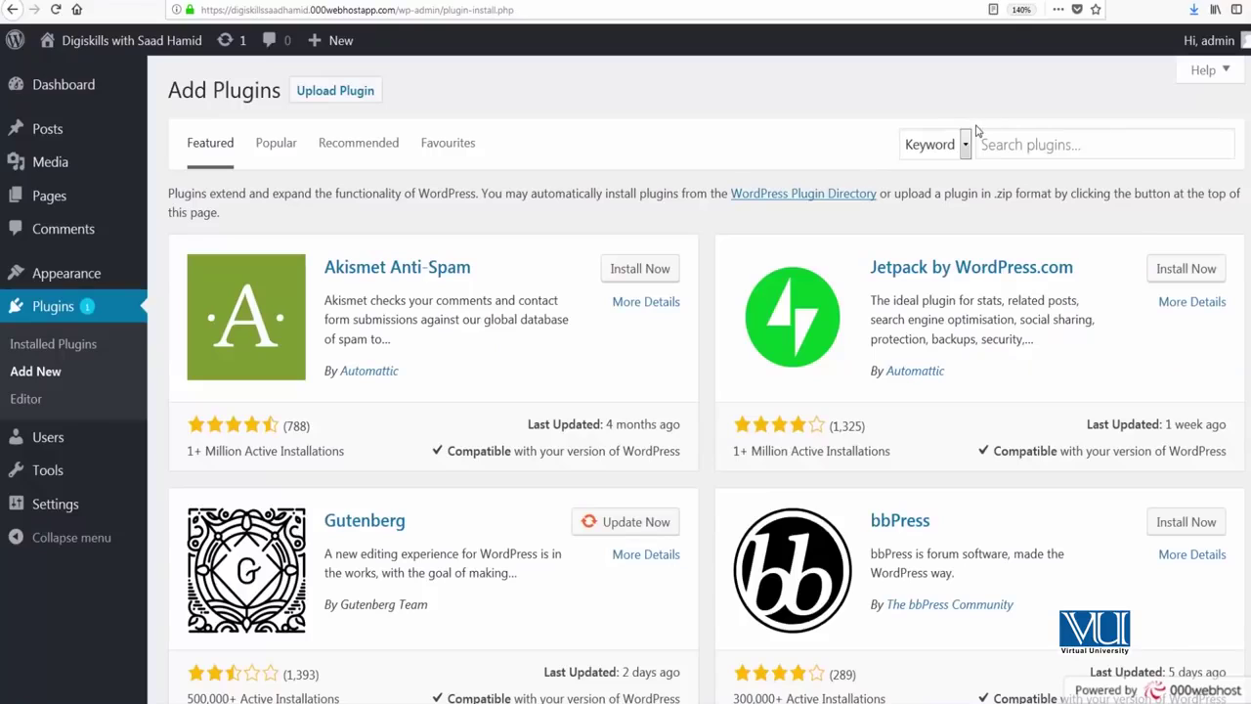
left_click(1007, 137)
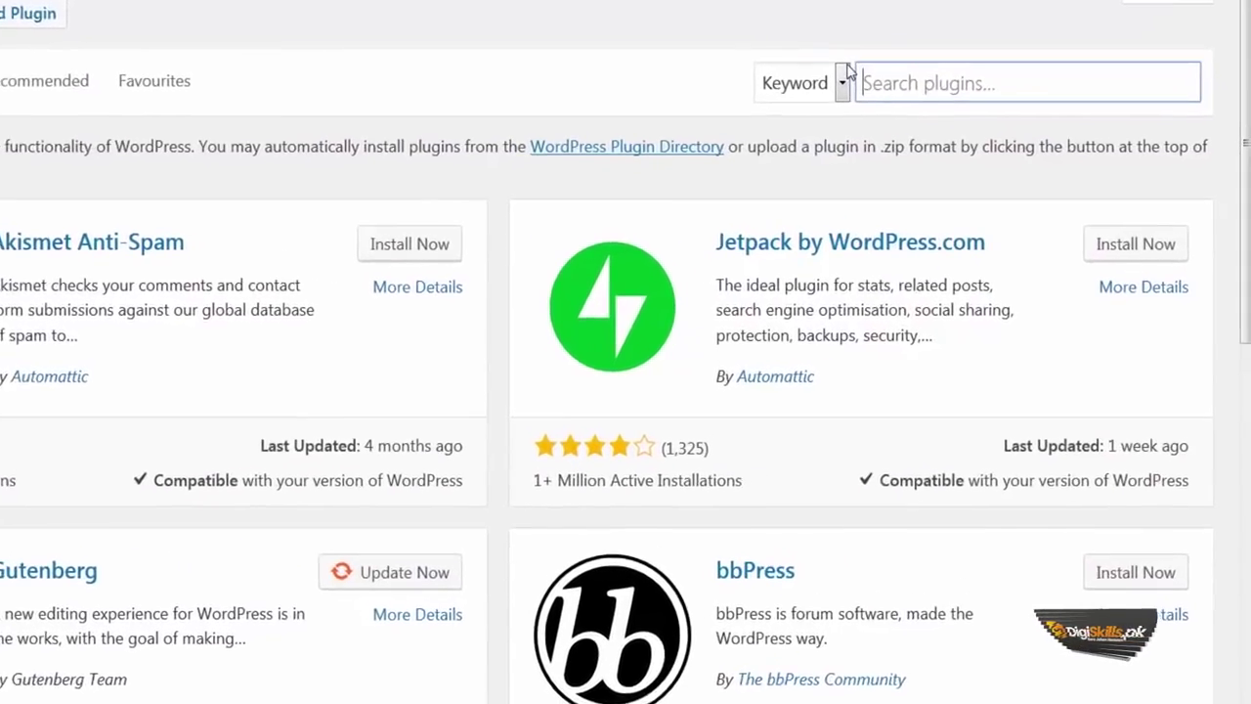
type("S")
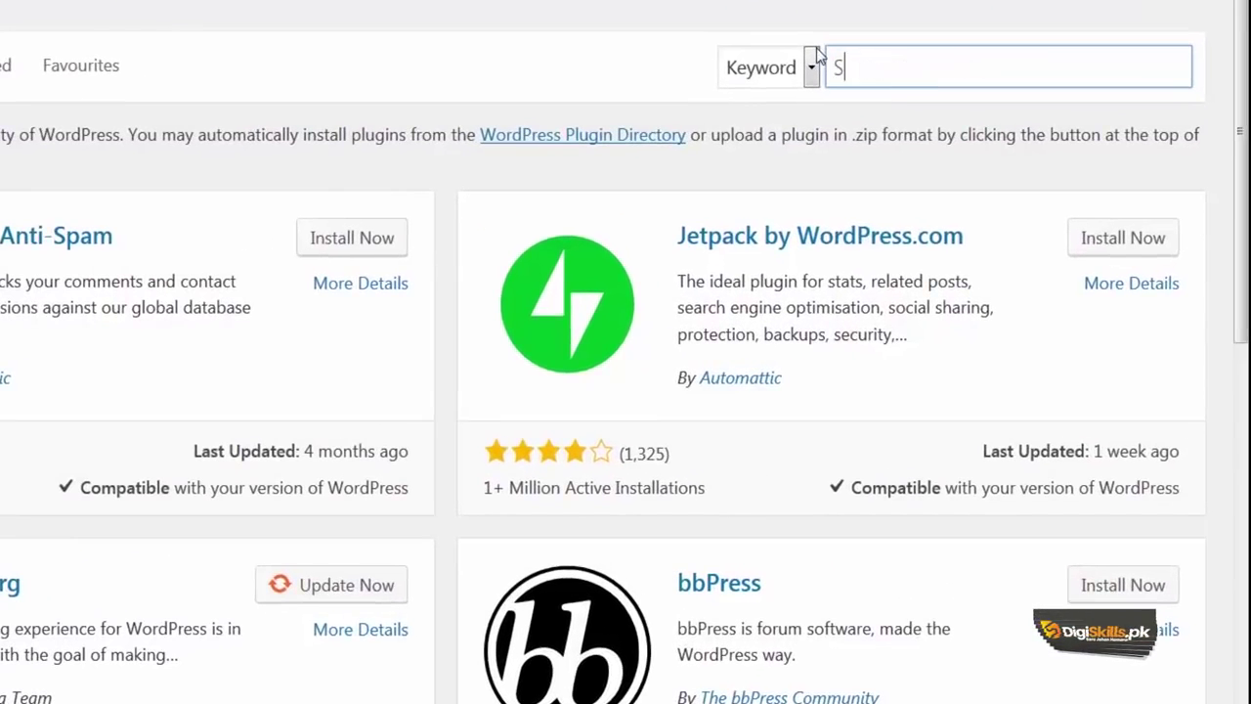
type("WF")
key("BackSpace")
key("BackSpace")
key("BackSpace")
type("Add SWF")
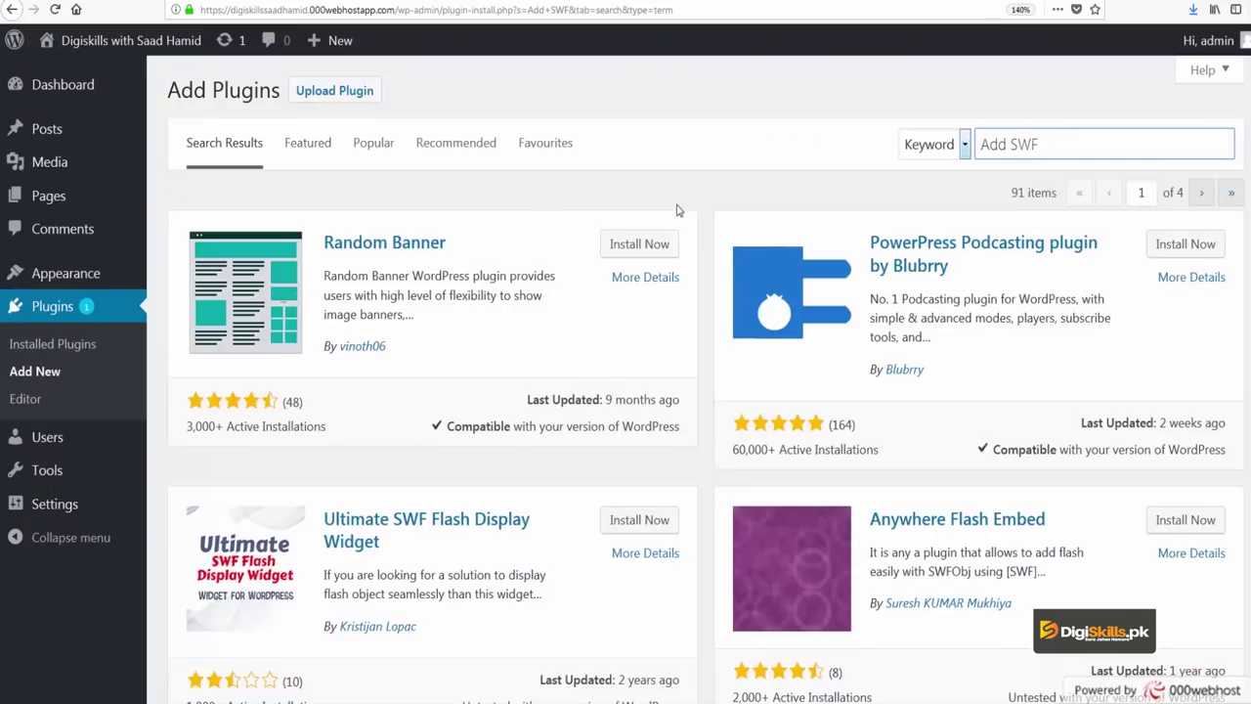
scroll(677, 210, "down", 4)
scroll(637, 343, "down", 2)
scroll(586, 322, "down", 3)
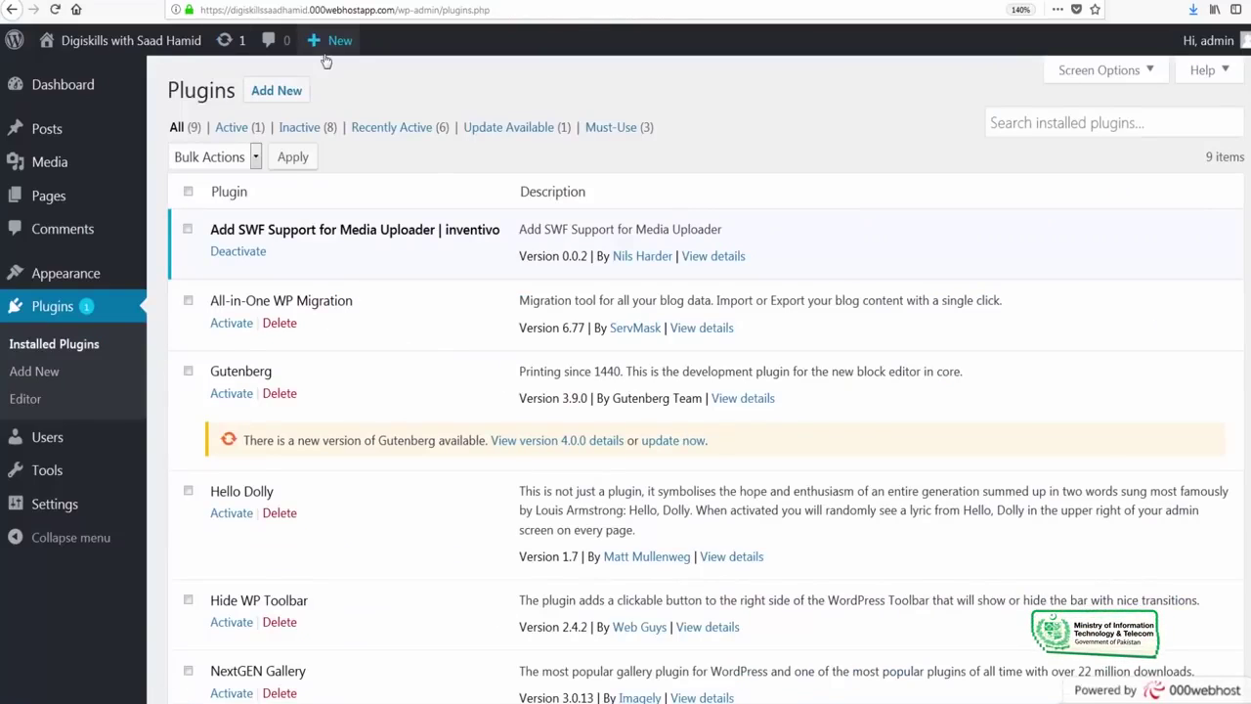
Reopen the test post and delete the video embed from its body
mouse_move(47, 128)
left_click(184, 140)
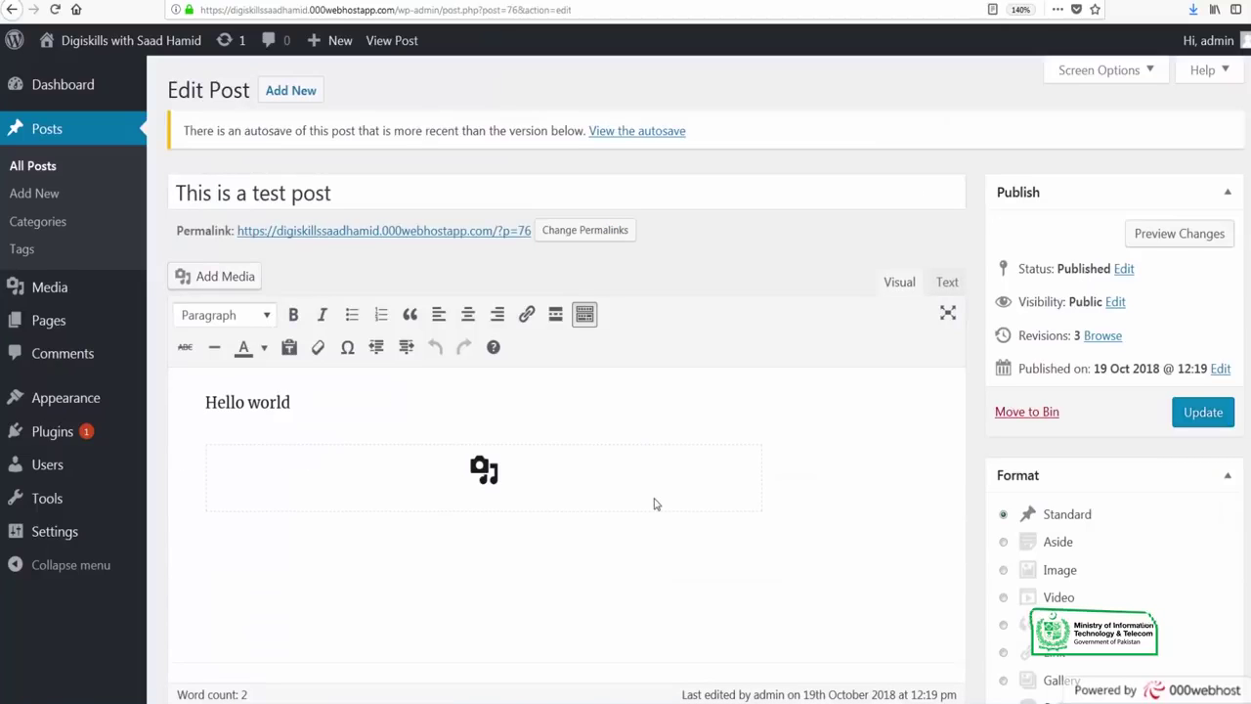
left_click(656, 504)
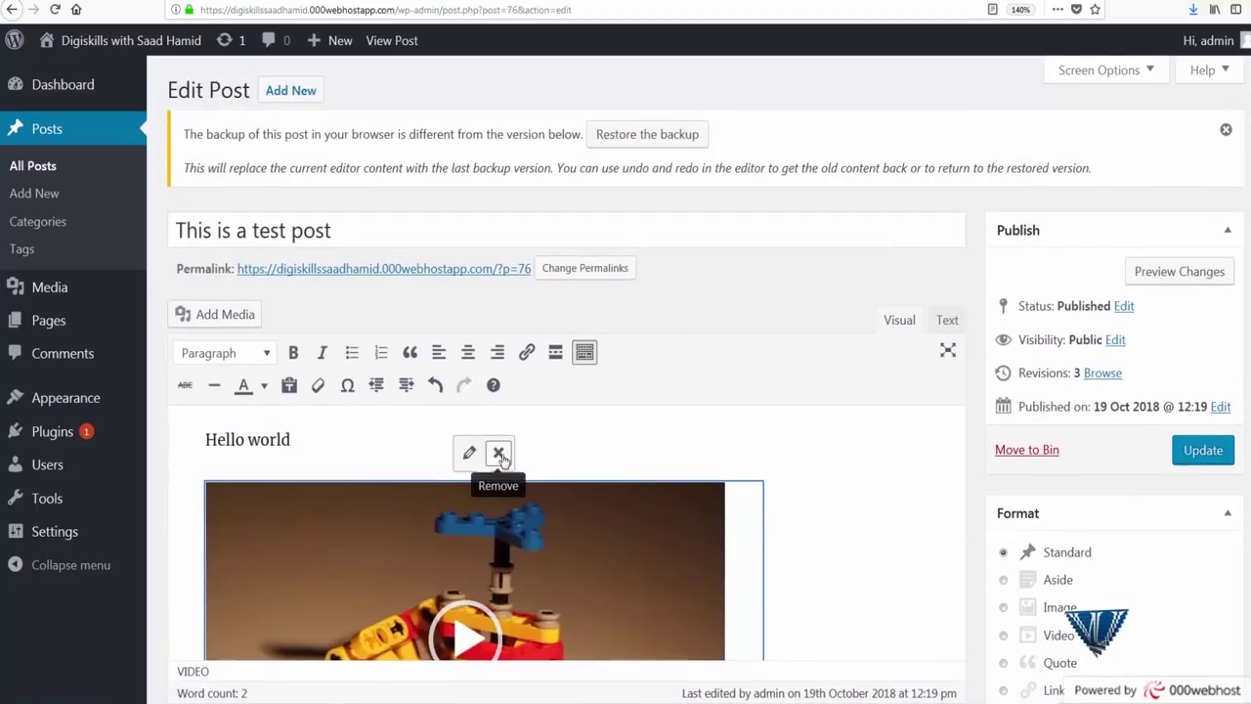
left_click(499, 453)
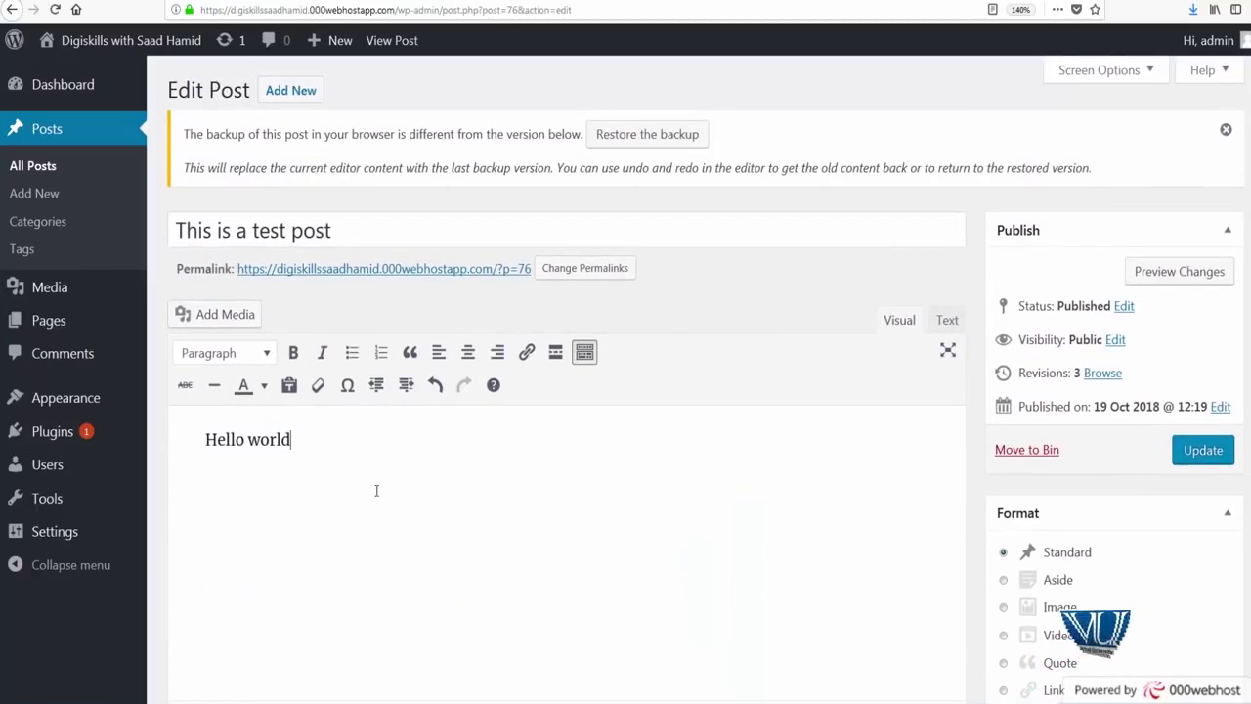
Upload tangramone.swf and insert it under 'Hello world' as a media-file link
left_click(240, 315)
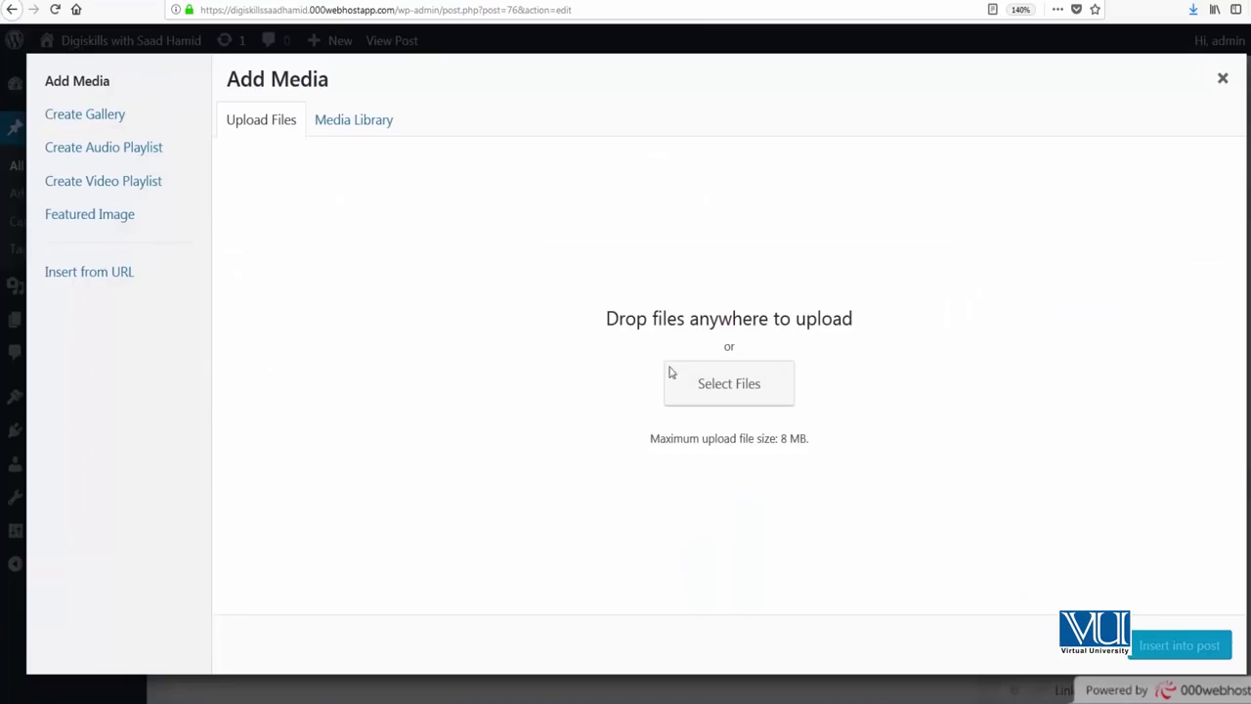
left_click(702, 391)
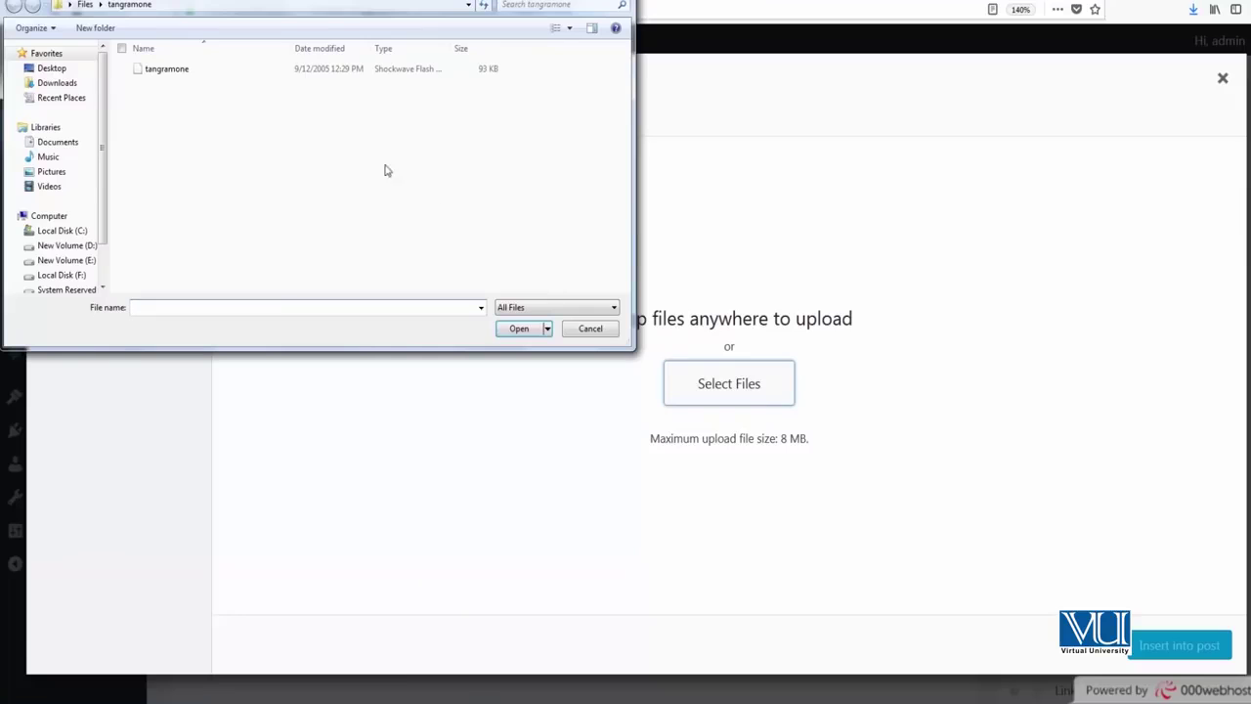
double_click(191, 71)
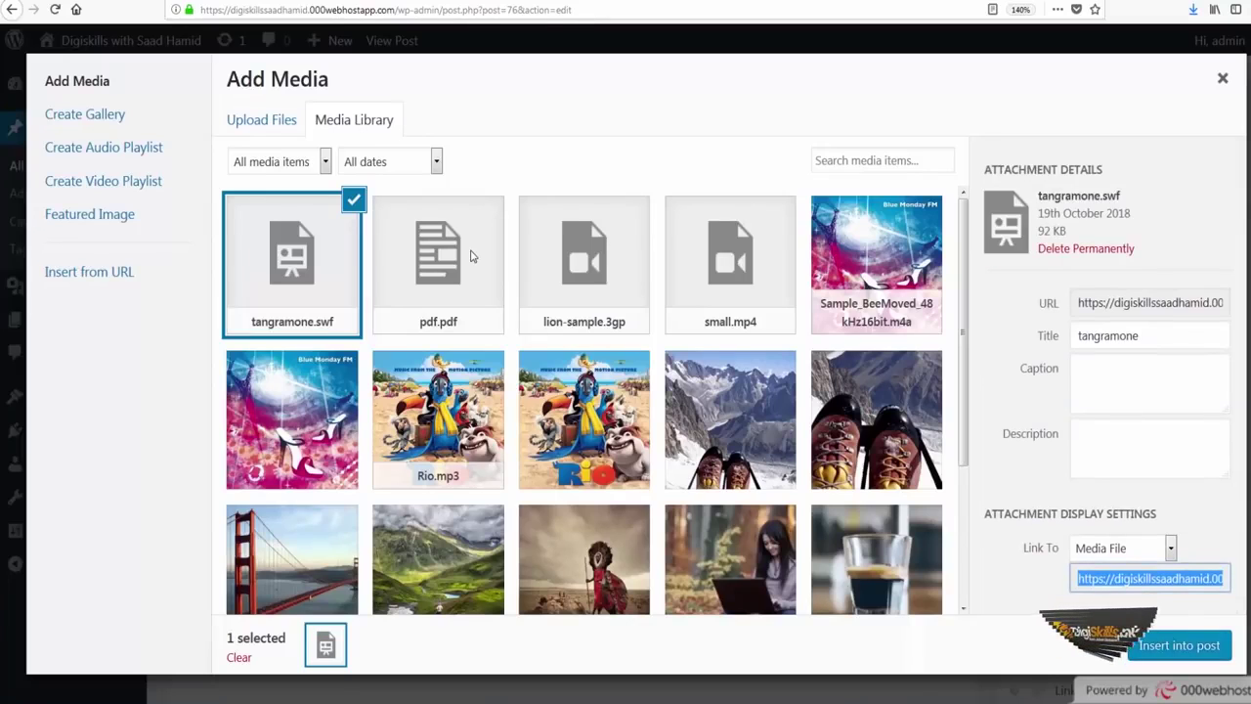
left_click(1139, 553)
left_click(1208, 519)
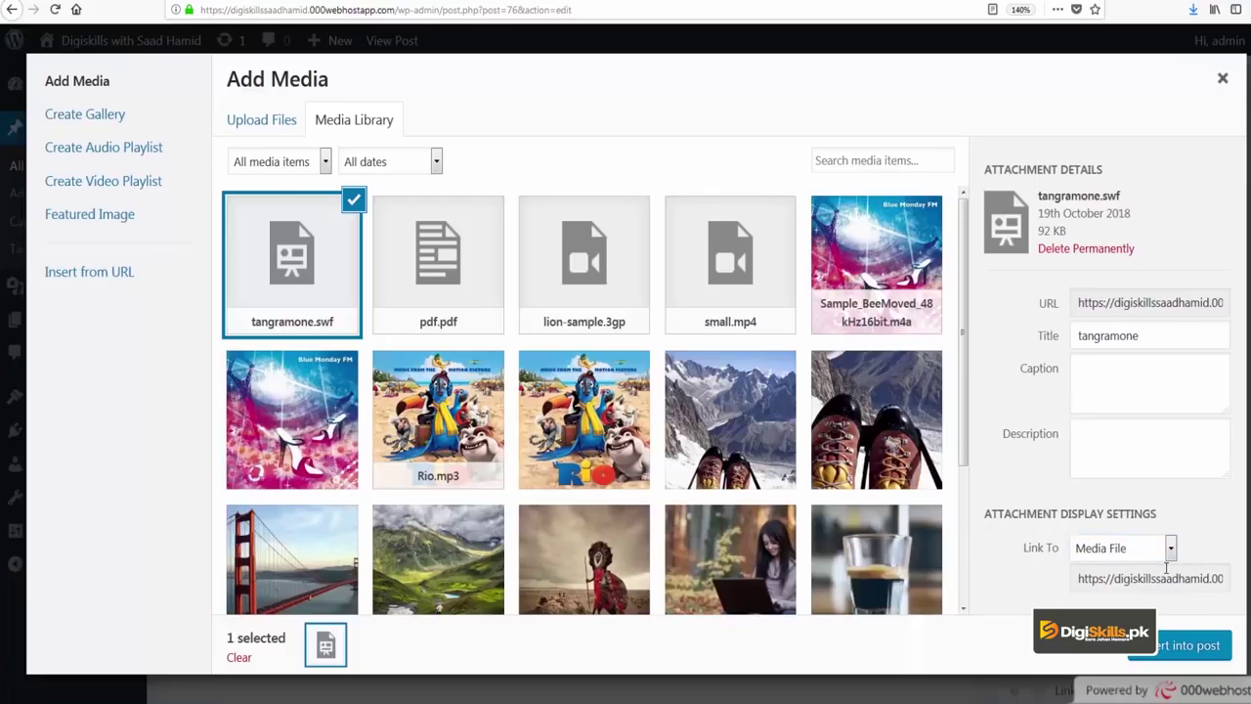
left_click(1164, 648)
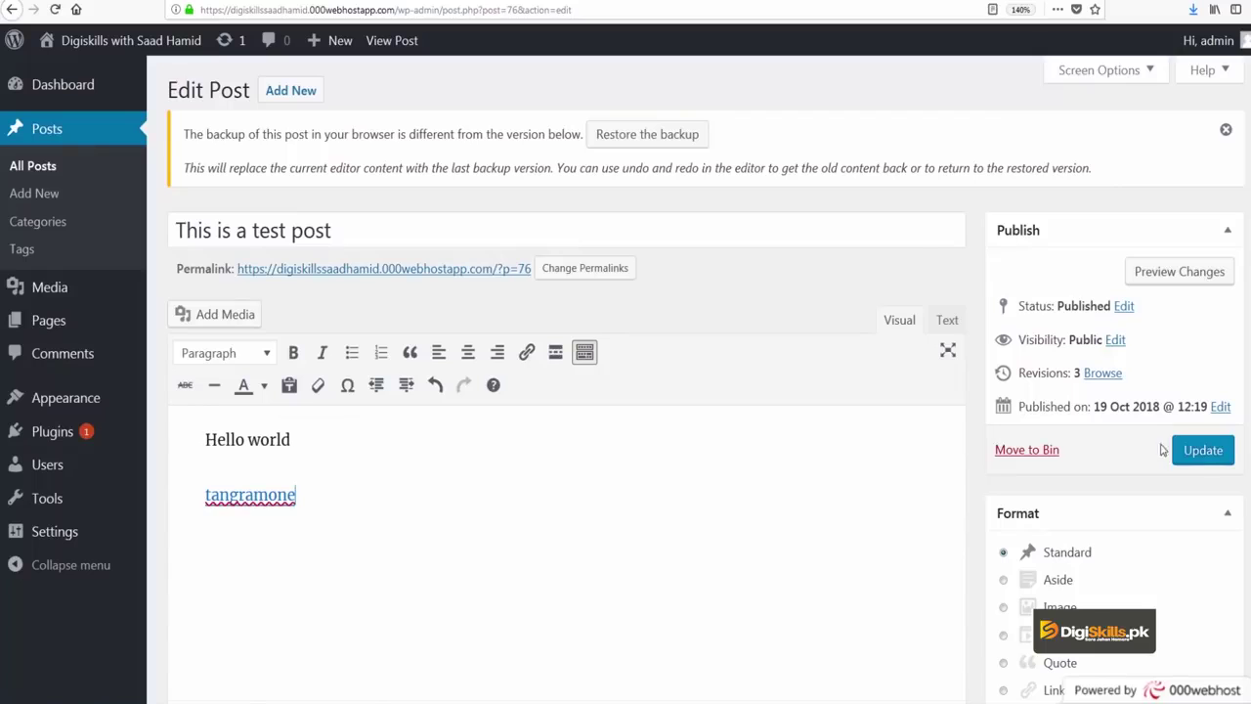
Update the post and reload its public page to confirm the tangramone link
left_click(1199, 455)
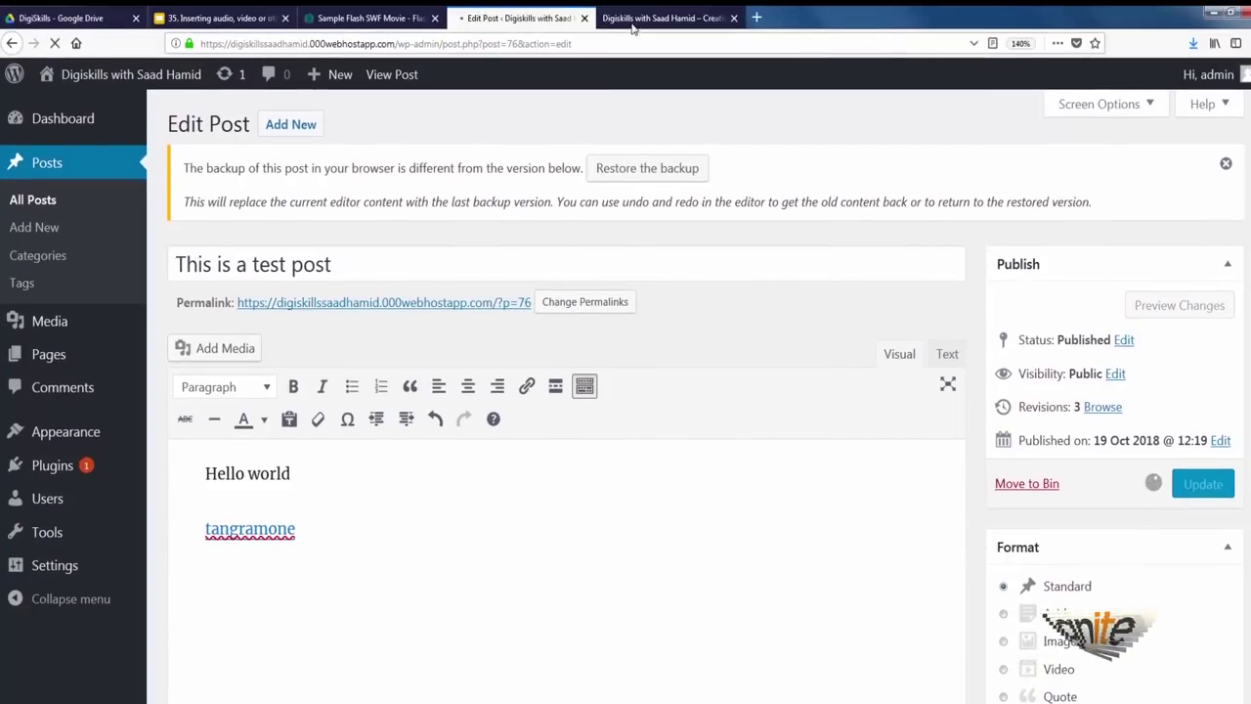
left_click(632, 27)
key("F5")
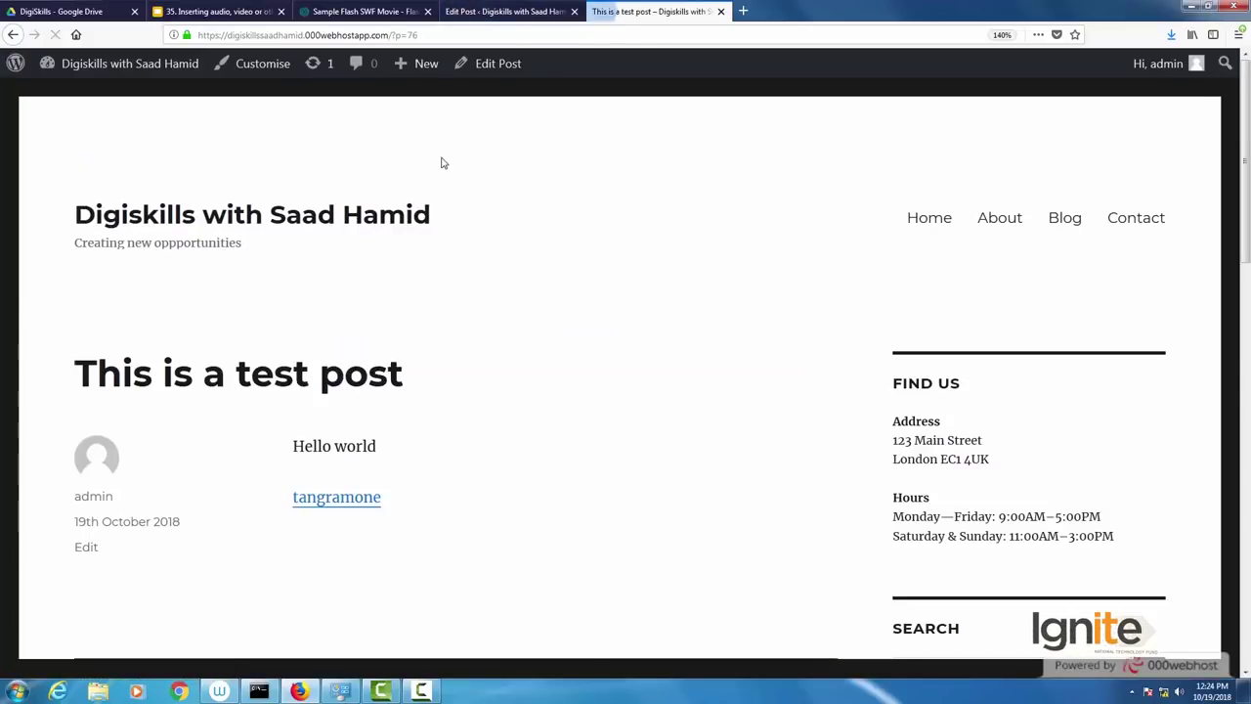